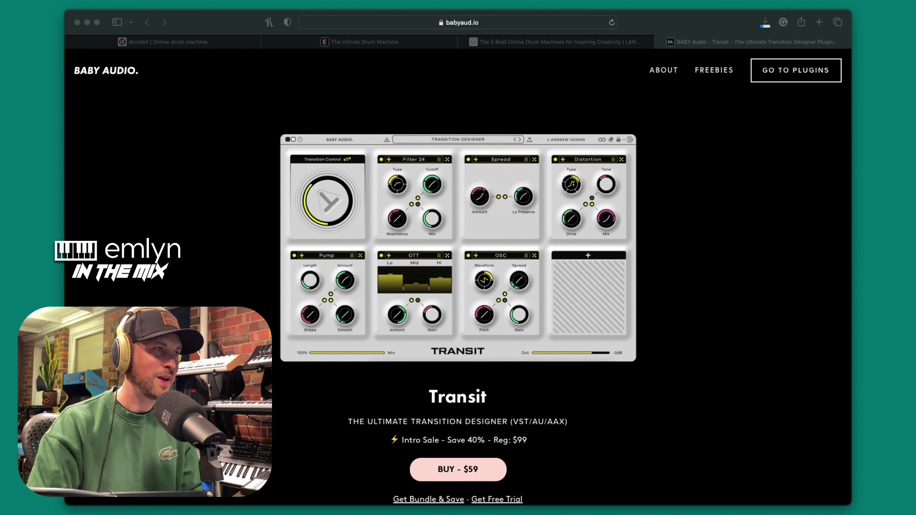
Scroll the Transit product page down to the 'This plugin kills static mixes' section
scroll(457, 276, down, 6)
Scroll past the intro video to the section describing 18 effect modules across 7 slots
scroll(458, 277, down, 3)
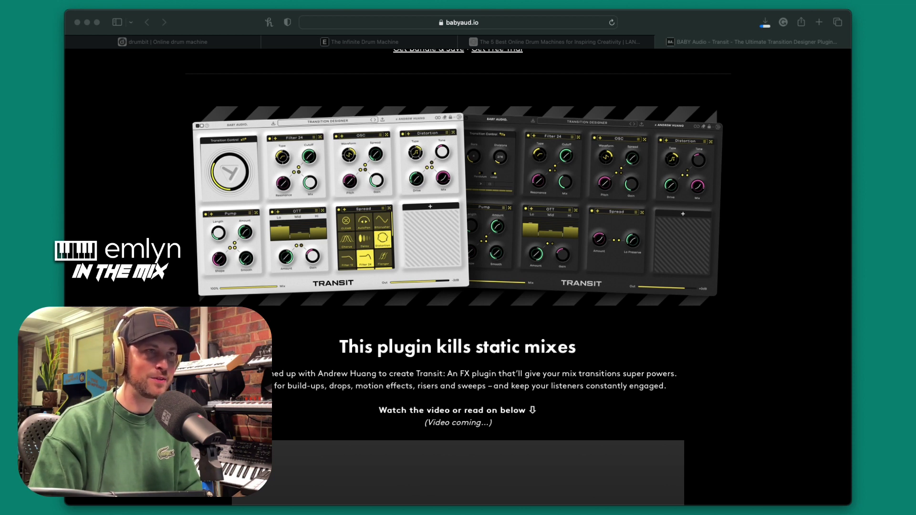
scroll(458, 277, down, 3)
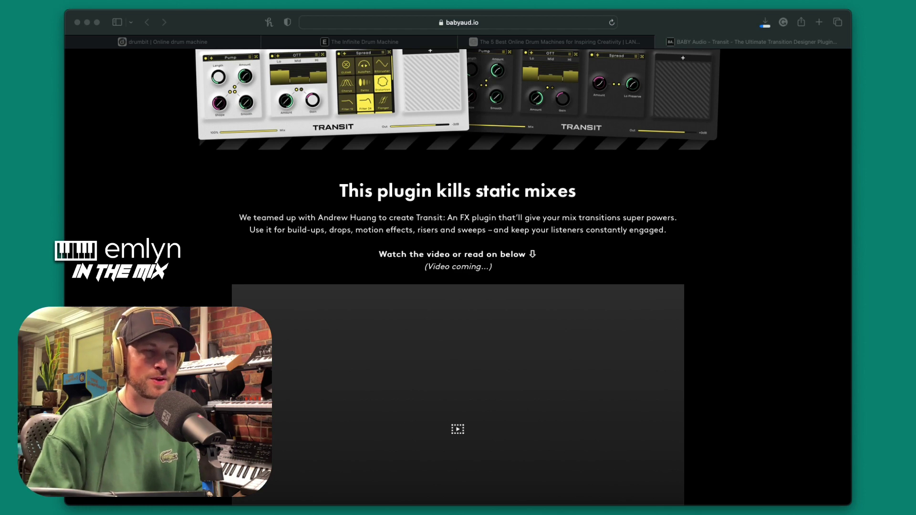
scroll(458, 276, down, 15)
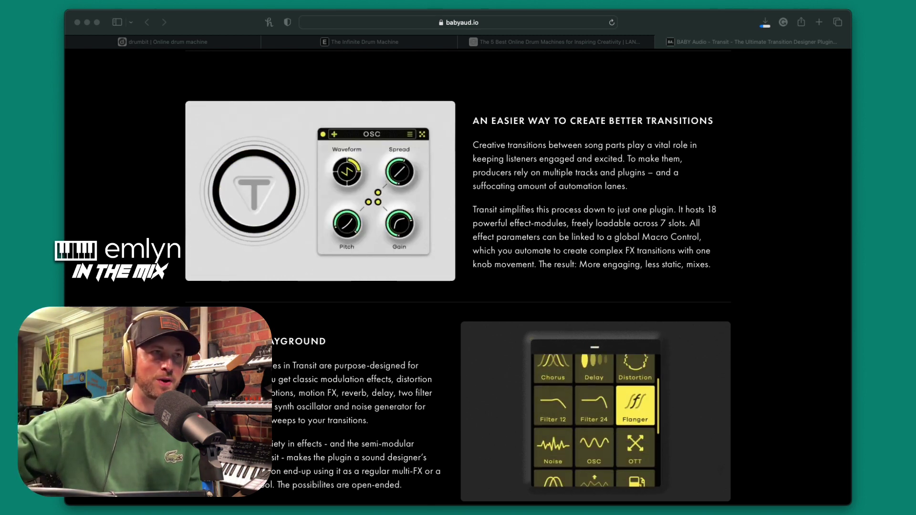
Browse the presets and Motion Sequencer sections, ending above 'The Transit Workflow Explained' heading
scroll(458, 277, down, 10)
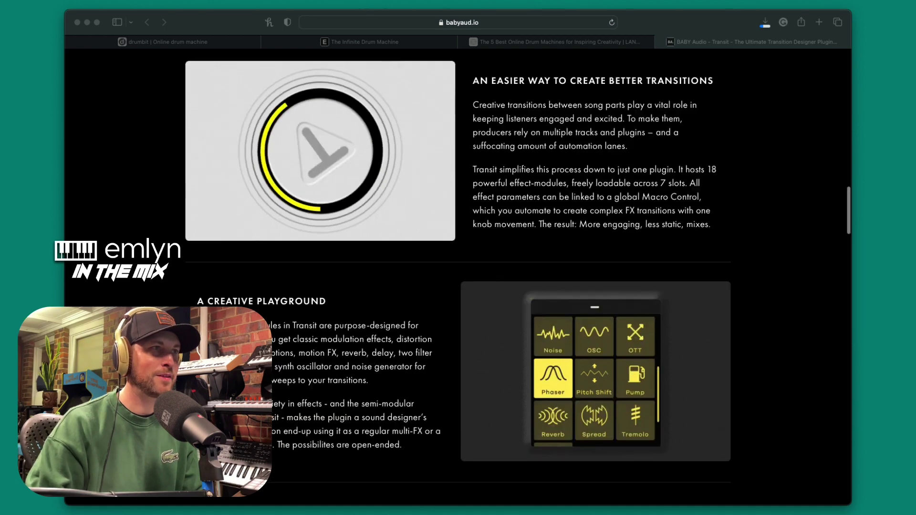
scroll(458, 277, down, 20)
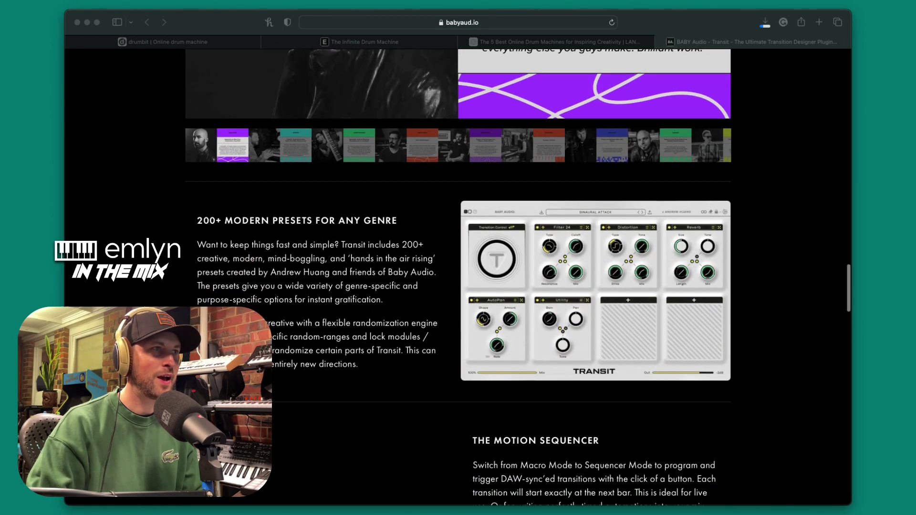
scroll(457, 276, up, 6)
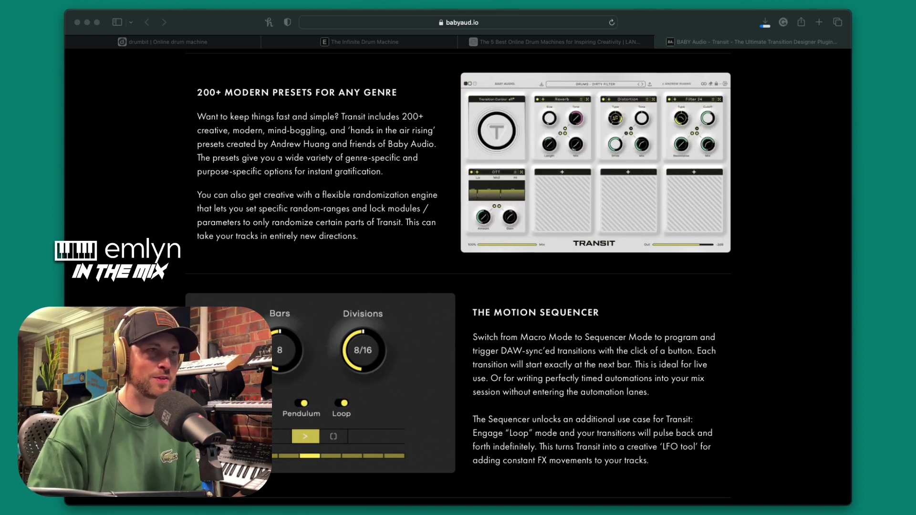
scroll(458, 276, up, 2)
scroll(458, 276, down, 10)
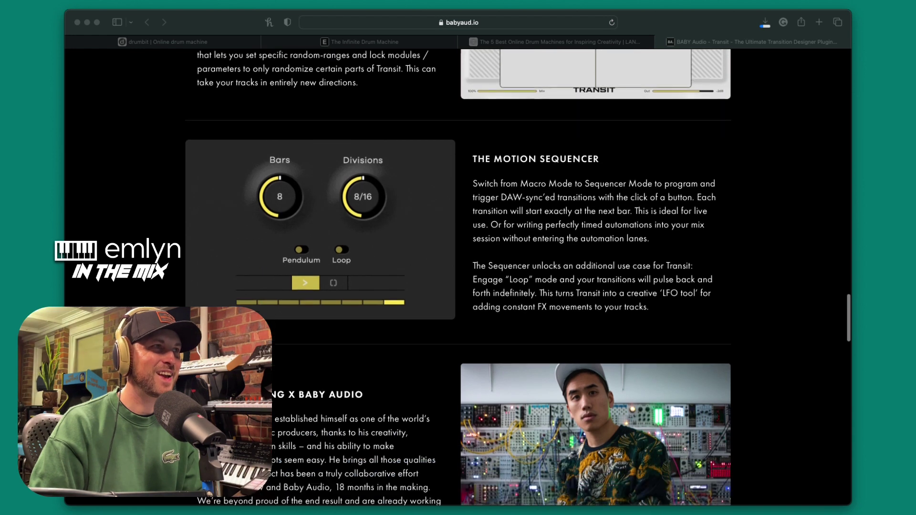
scroll(457, 276, up, 3)
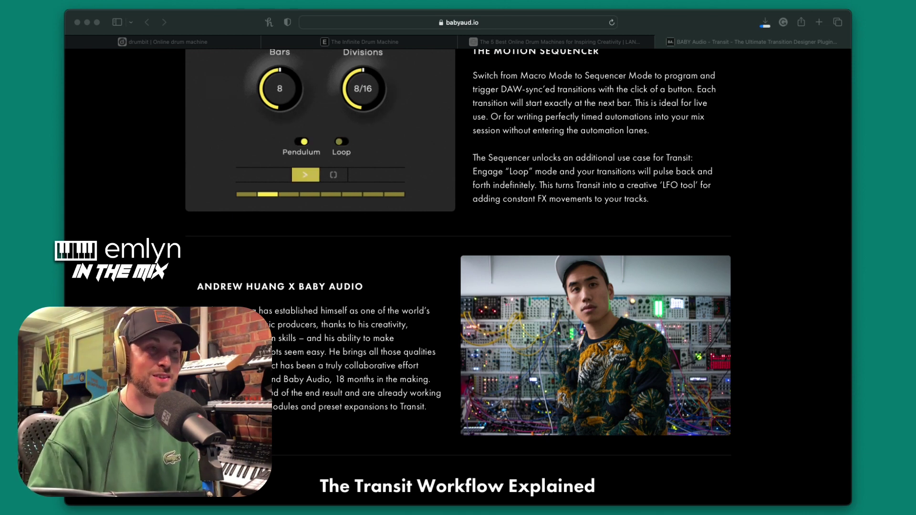
scroll(458, 277, down, 10)
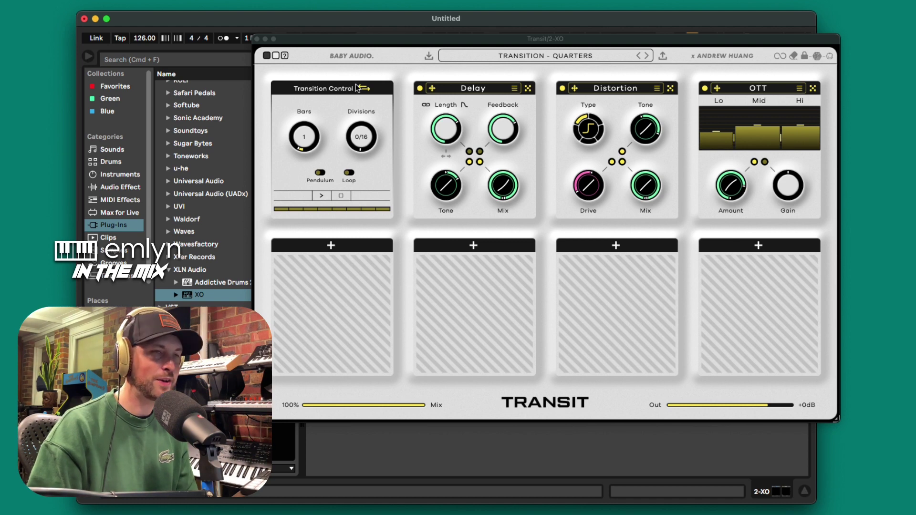
Lower the 2-XO Transit window to reveal the session tracks while briefly playing the set
drag(322, 37, 310, 56)
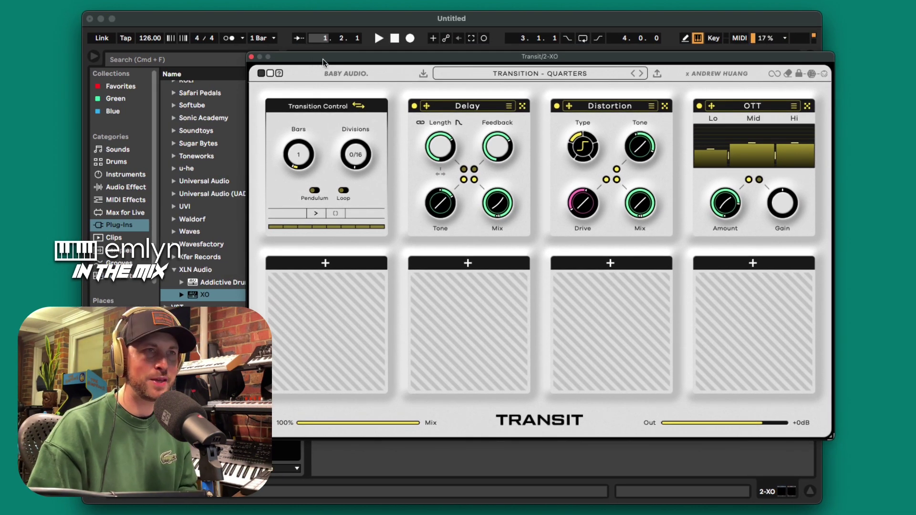
key(space)
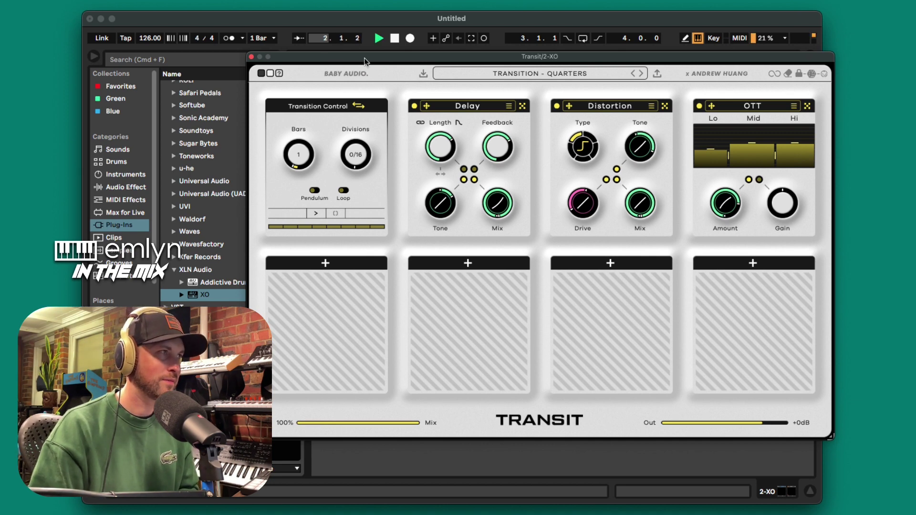
drag(365, 61, 499, 108)
drag(423, 107, 423, 119)
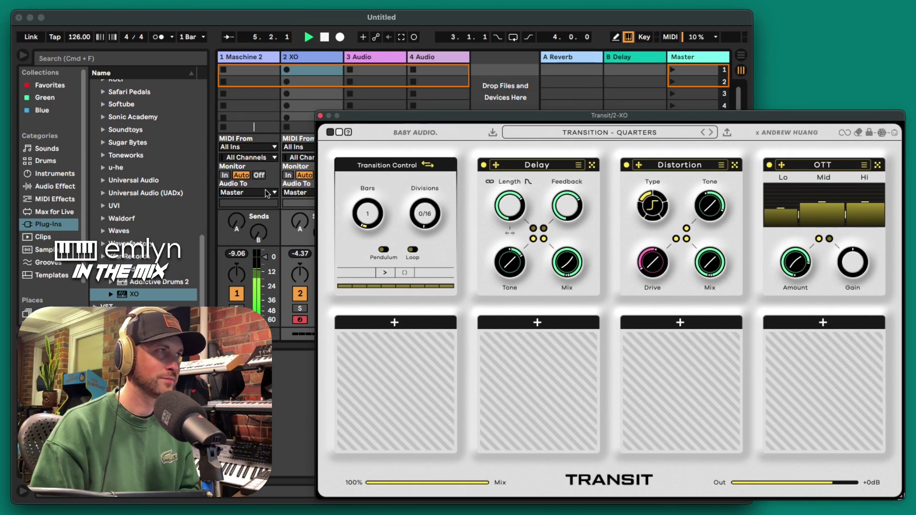
key(space)
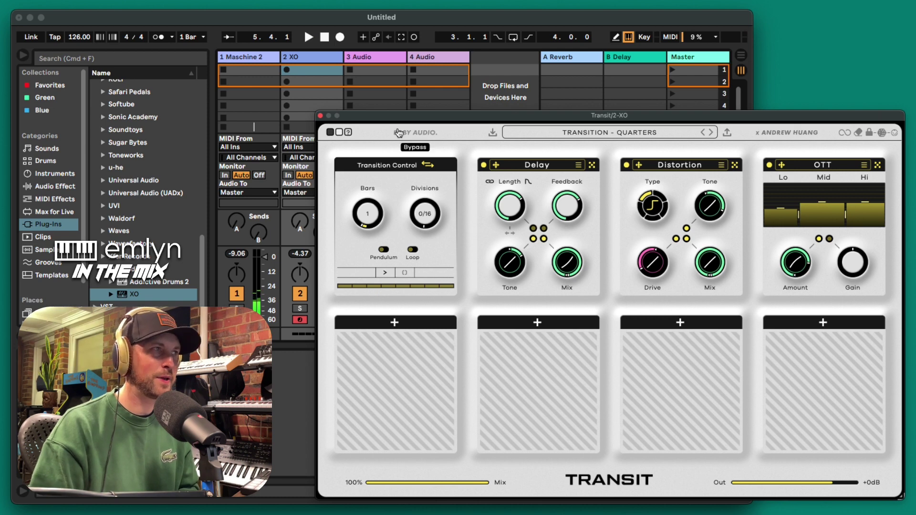
drag(386, 123, 327, 106)
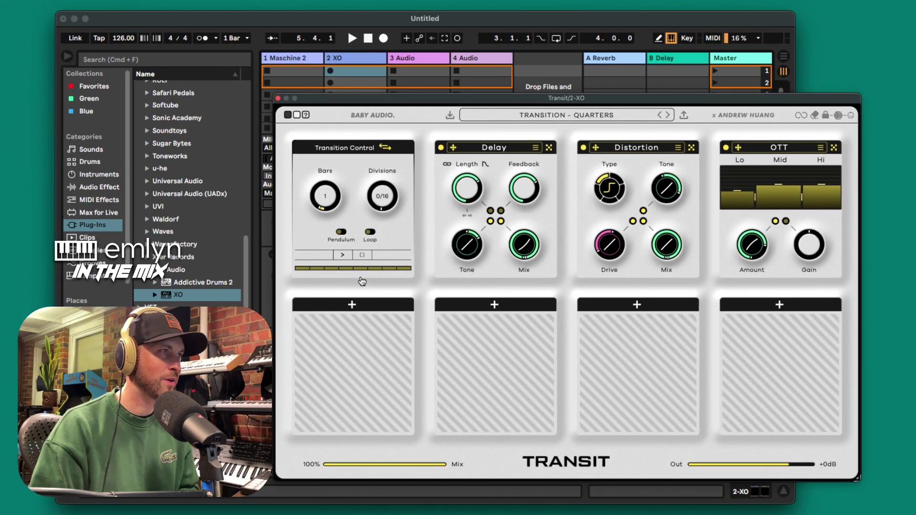
click(385, 148)
Set the transition length to 4 bars, arm a forward transition and play it through
click(387, 148)
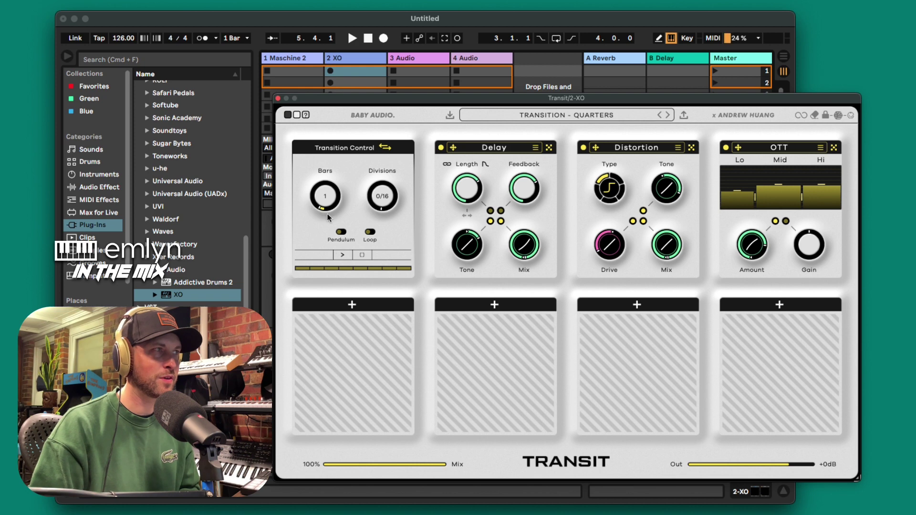
mouse_move(325, 201)
mouse_down()
mouse_move(321, 179)
mouse_move(319, 190)
mouse_up()
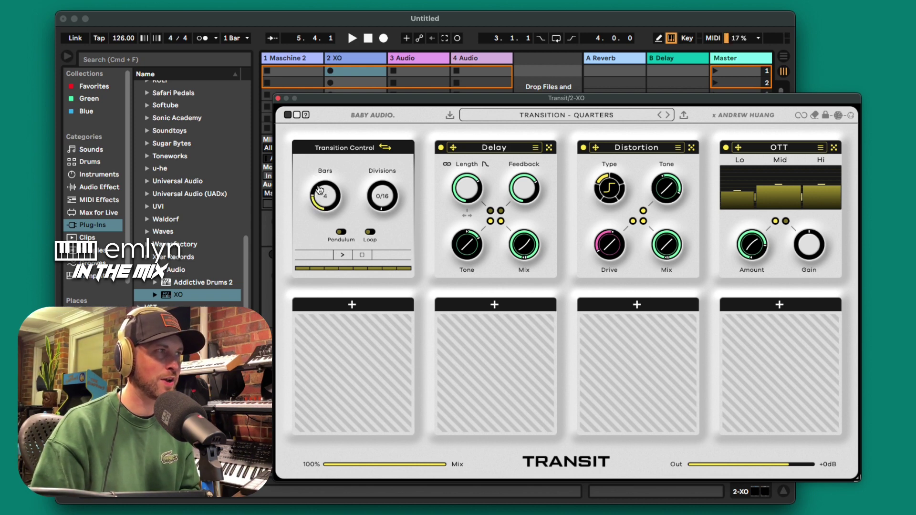
click(343, 257)
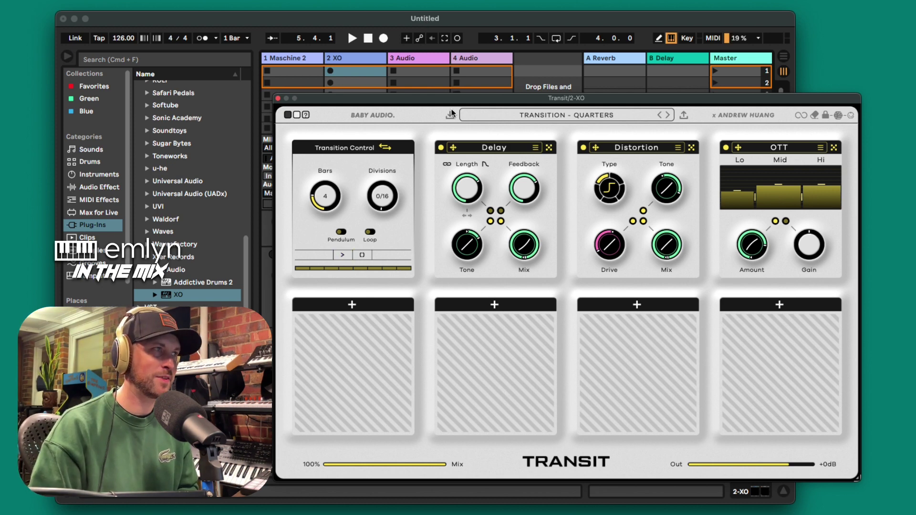
key(space)
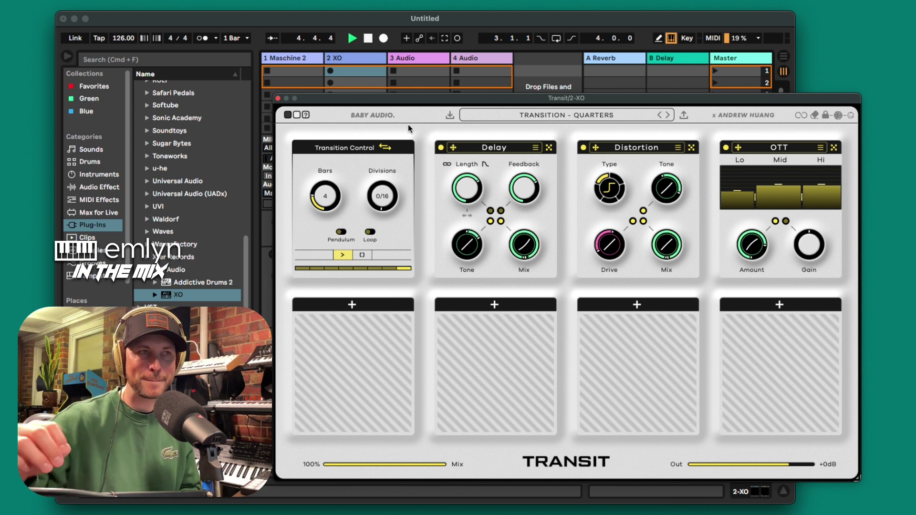
key(space)
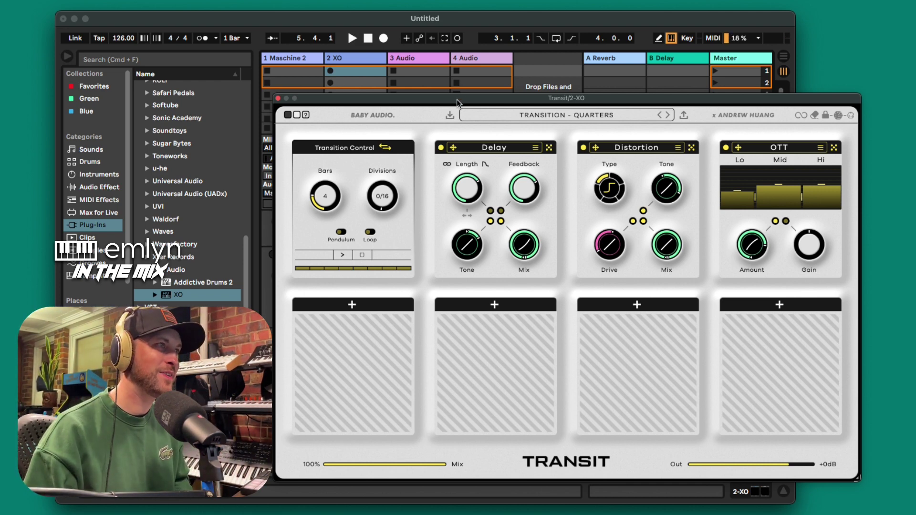
drag(456, 99, 433, 100)
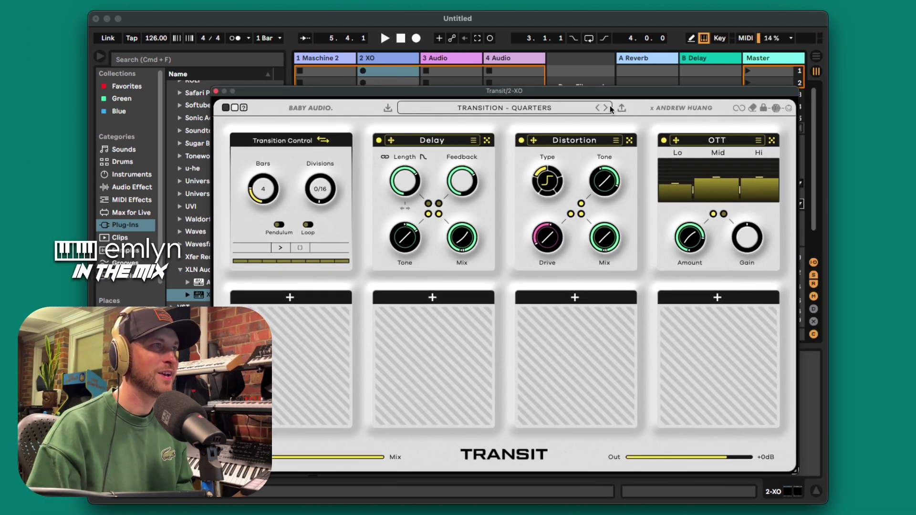
Load the DISTORTION - CRISPY preset on the XO Transit and audition it briefly
click(548, 111)
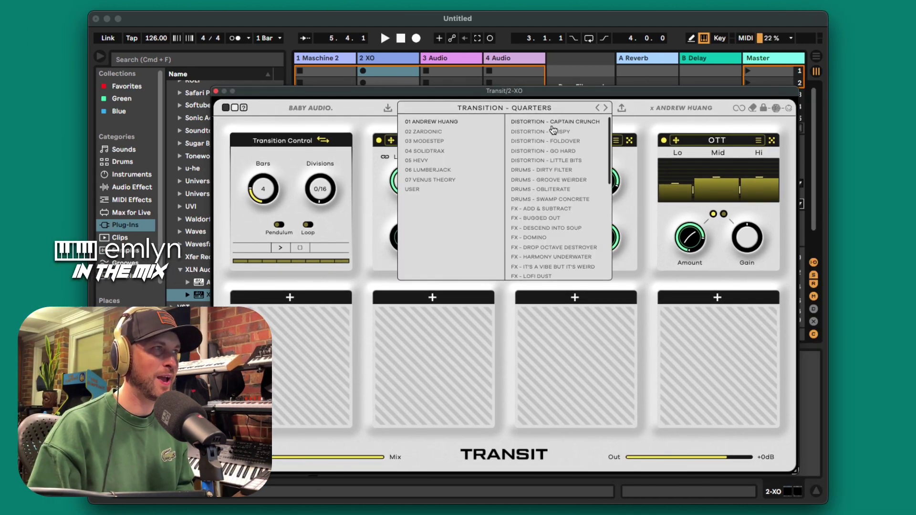
click(555, 132)
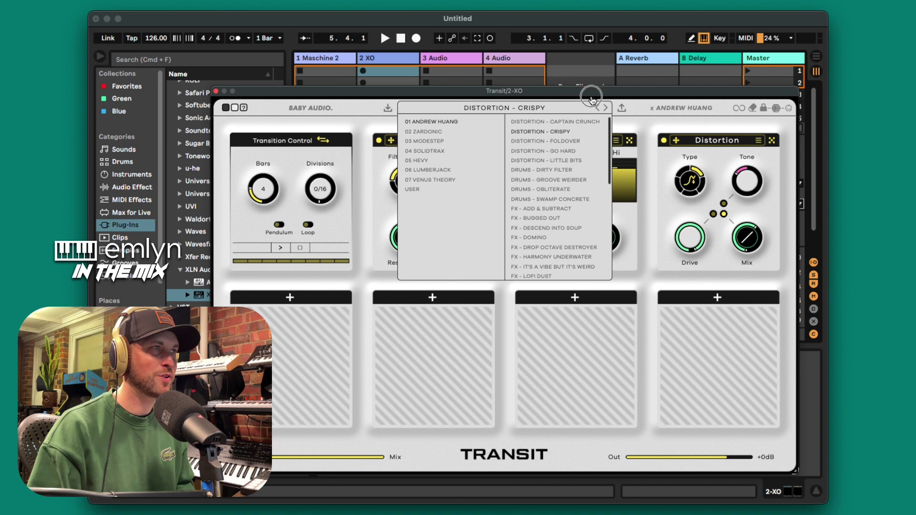
key(space)
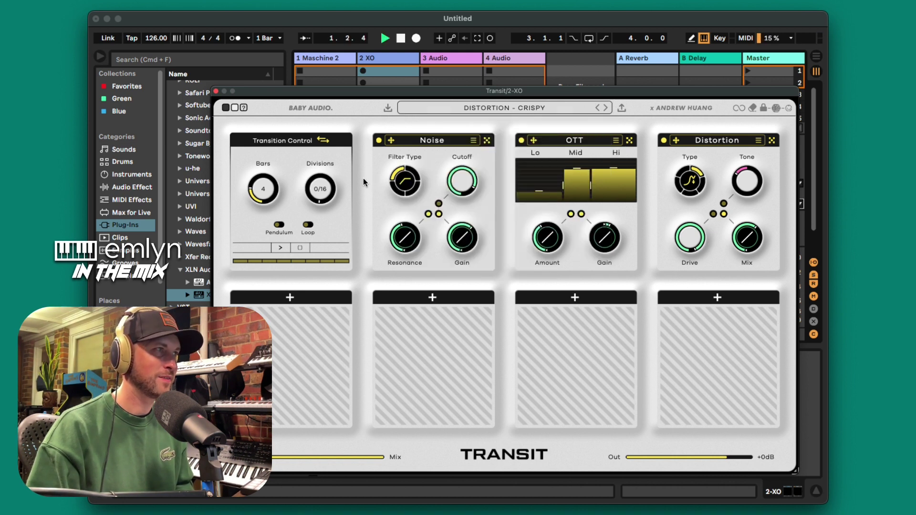
click(363, 180)
key(space)
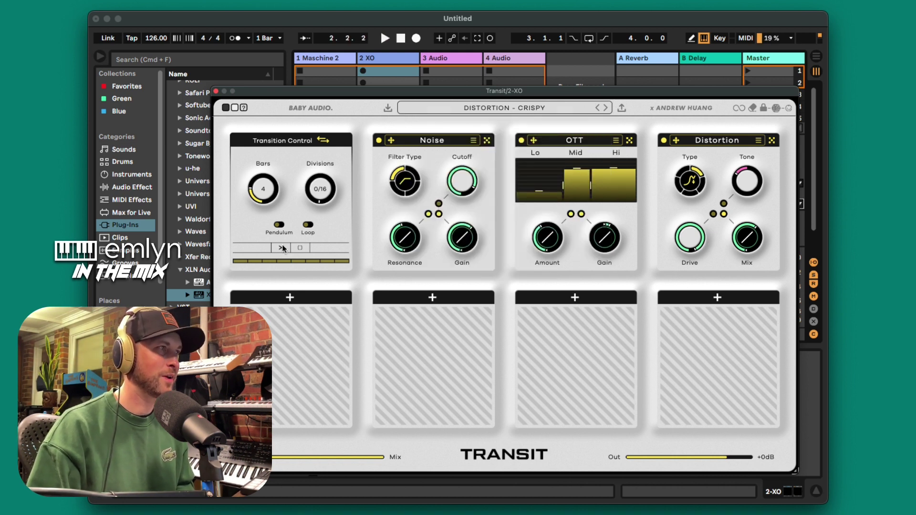
Arm the XO Transit's transition and play the set through it
click(281, 249)
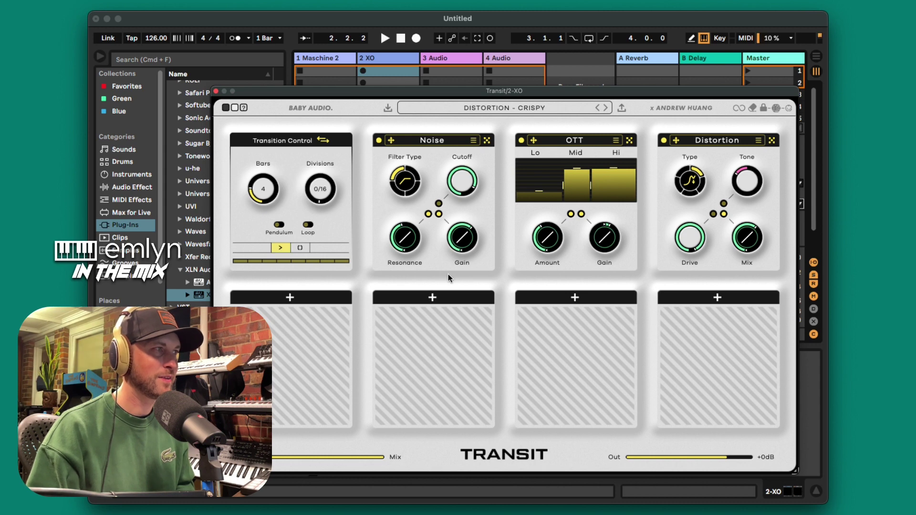
key(space)
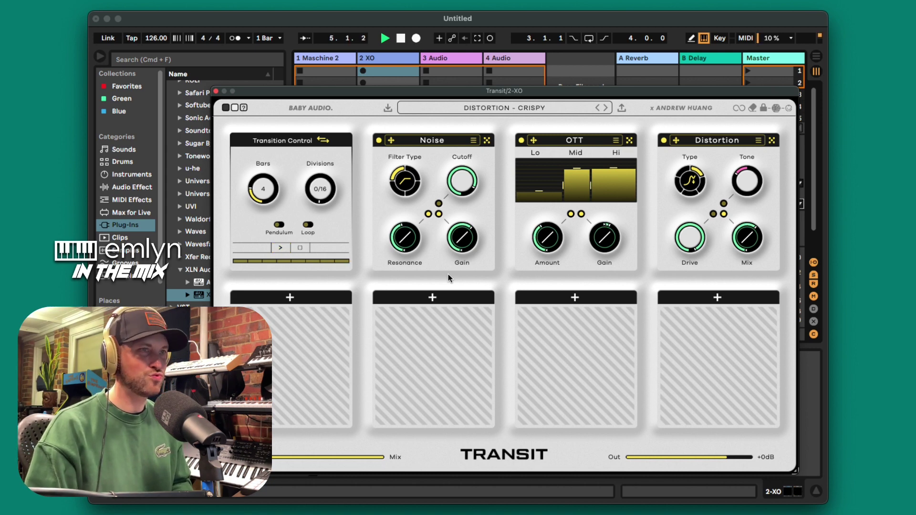
key(space)
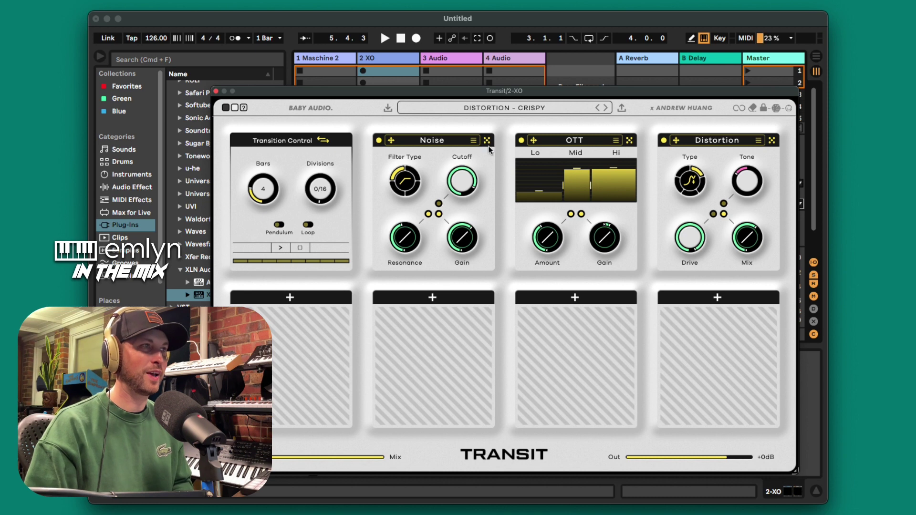
Step to the DISTORTION - FOLDOVER preset, fire its transition and shift the window aside
click(605, 108)
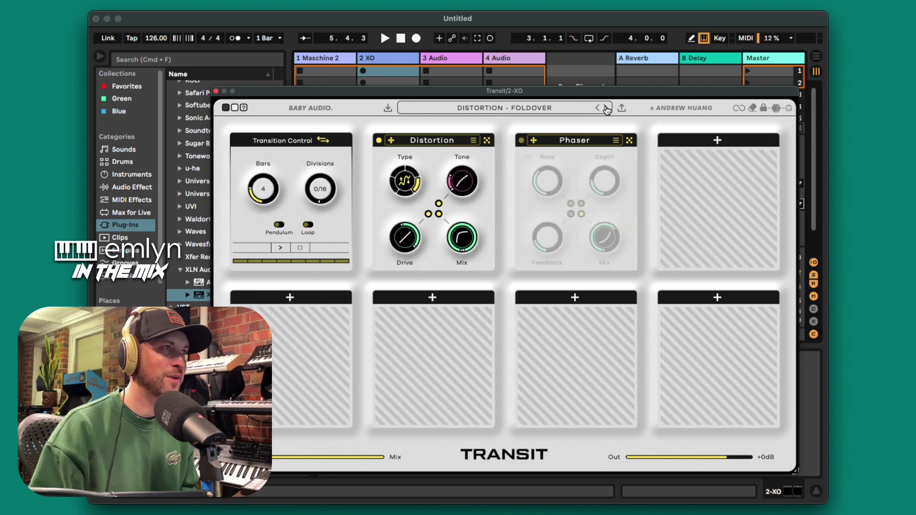
click(280, 247)
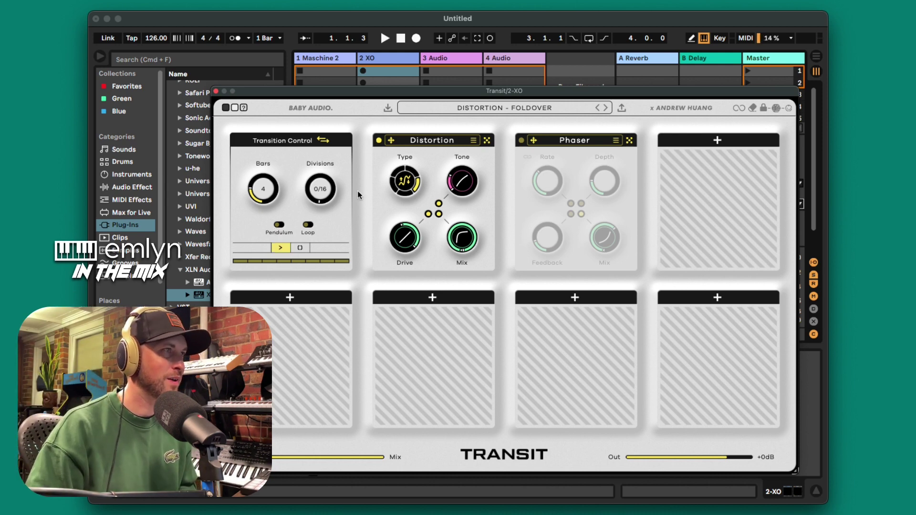
drag(447, 94, 423, 88)
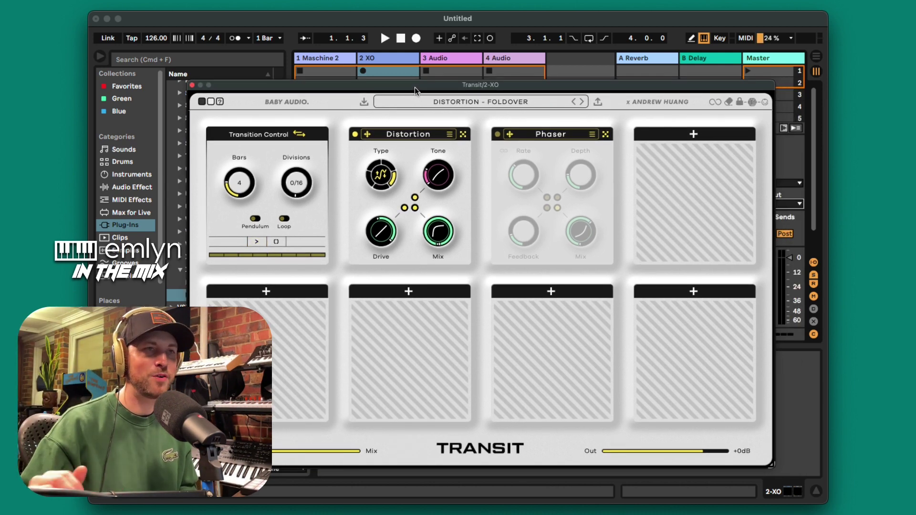
drag(414, 90, 502, 81)
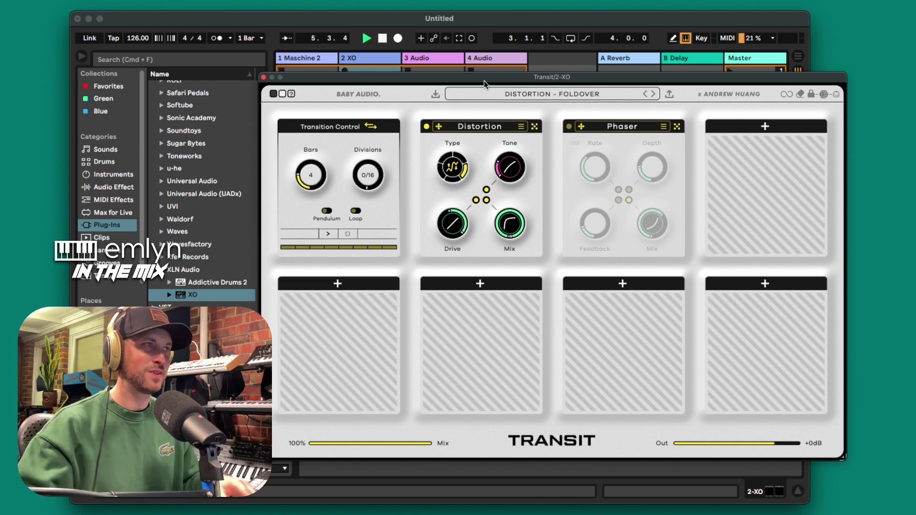
key(space)
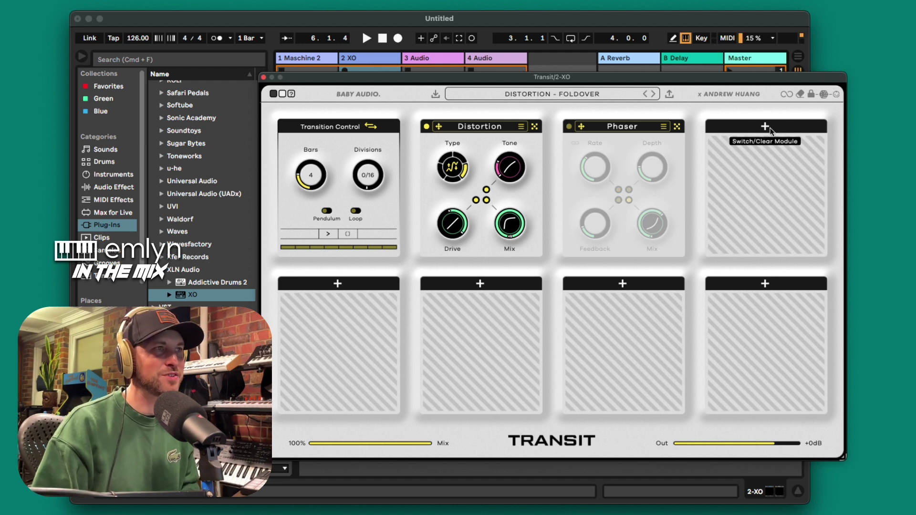
Swap the XO Transit's Distortion module for Delay and open track 1 Maschine 2's Transit alongside
click(488, 130)
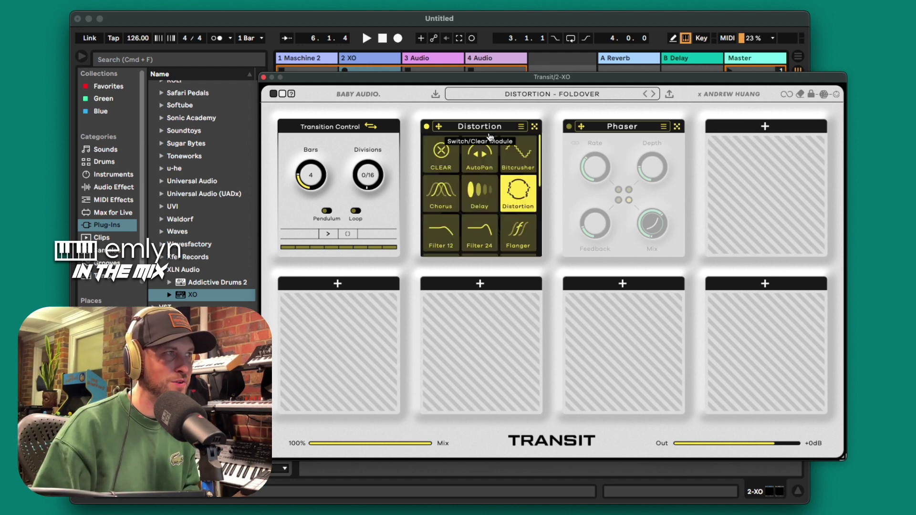
click(484, 198)
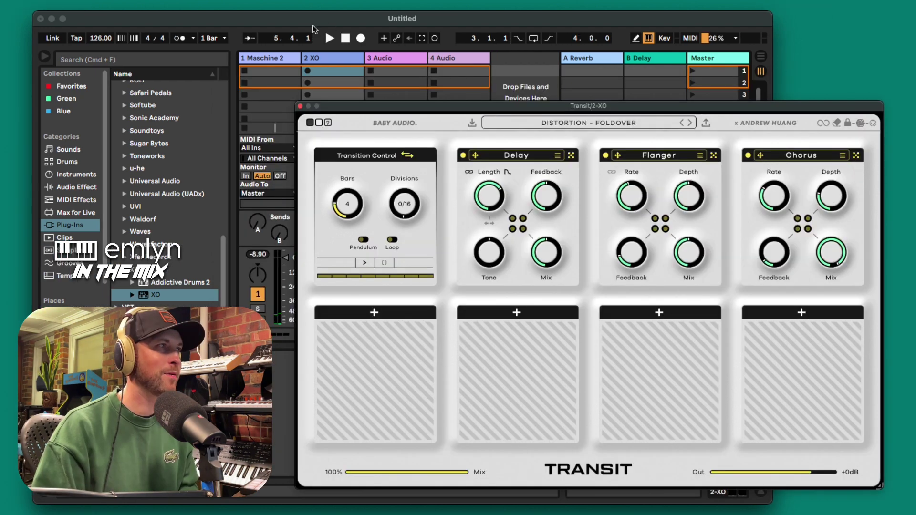
click(274, 59)
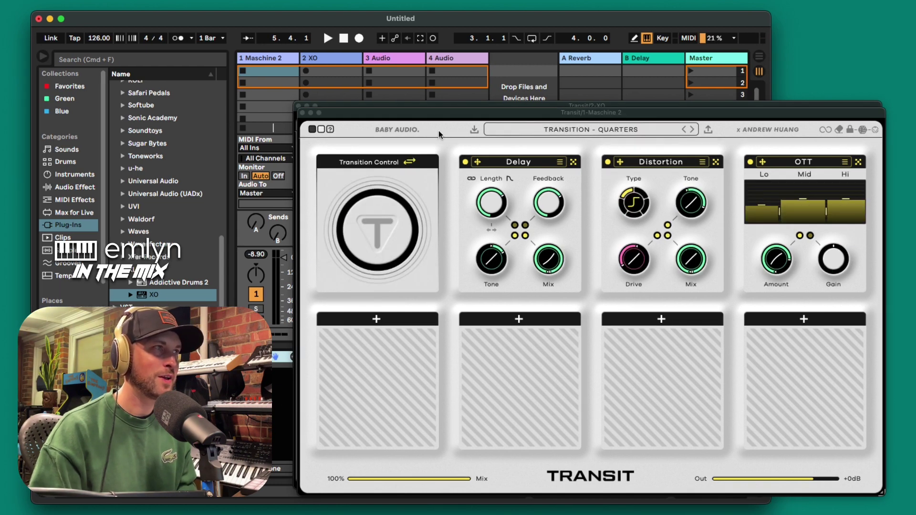
drag(424, 105, 389, 160)
click(378, 194)
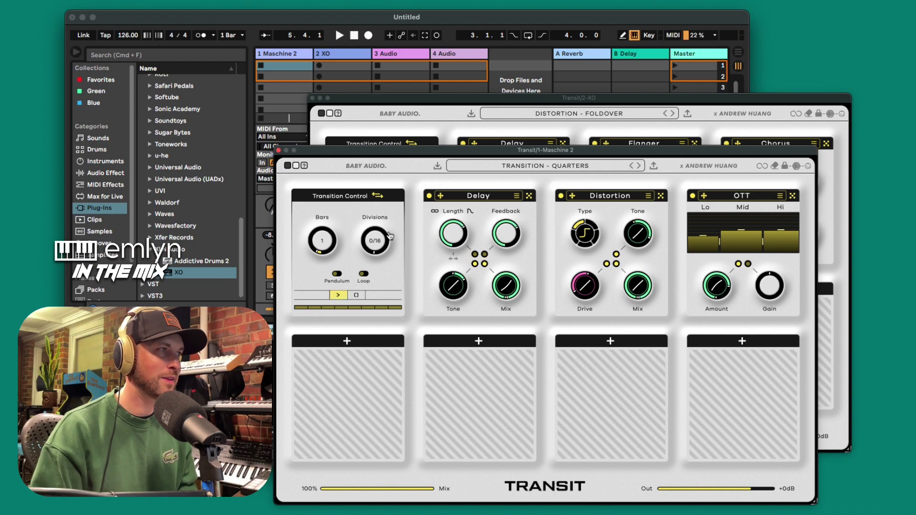
drag(391, 151, 506, 203)
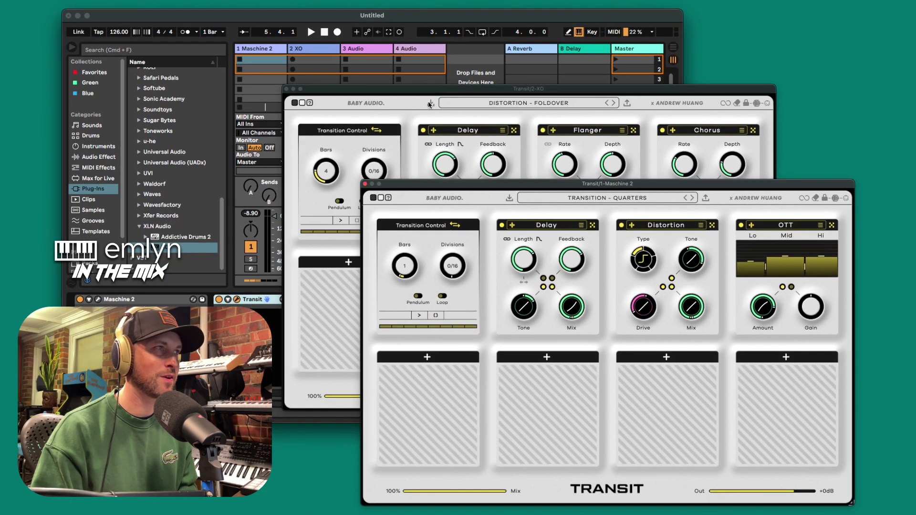
Load the OCTAVE STUTTER preset on the XO Transit
drag(455, 97, 371, 74)
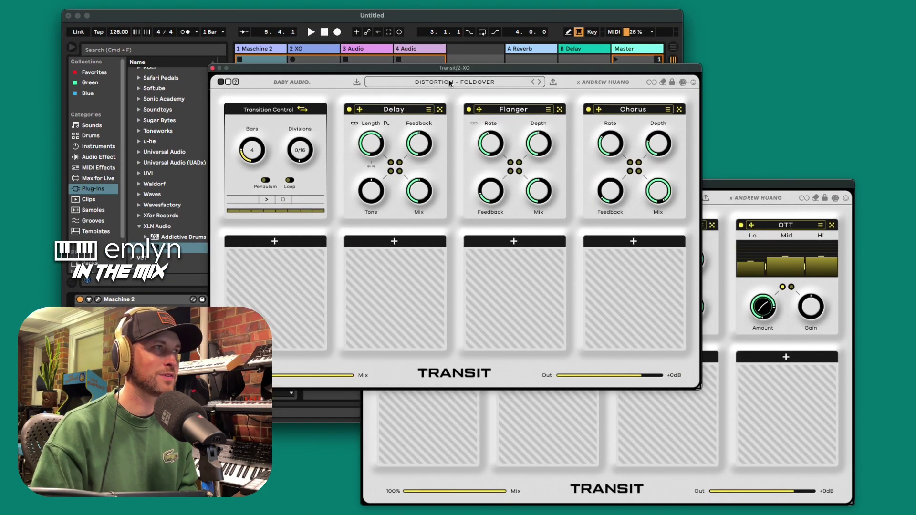
click(449, 82)
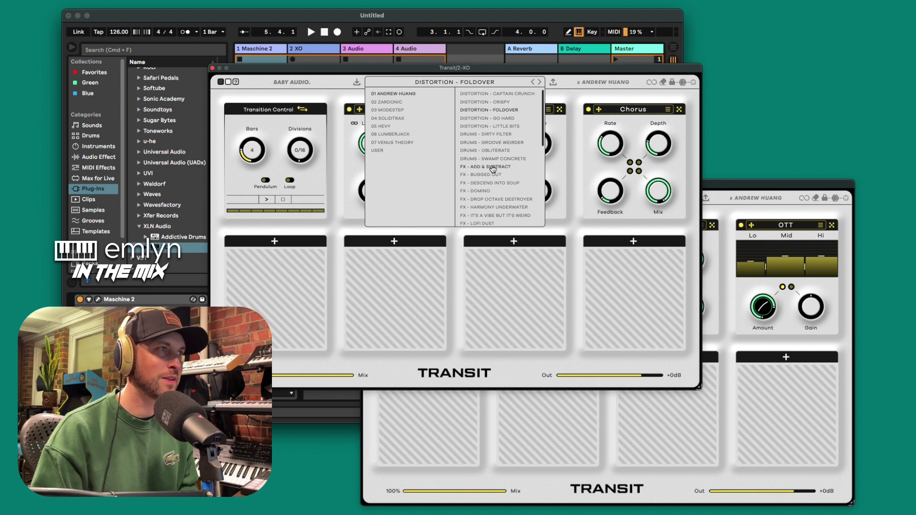
scroll(481, 192, down, 10)
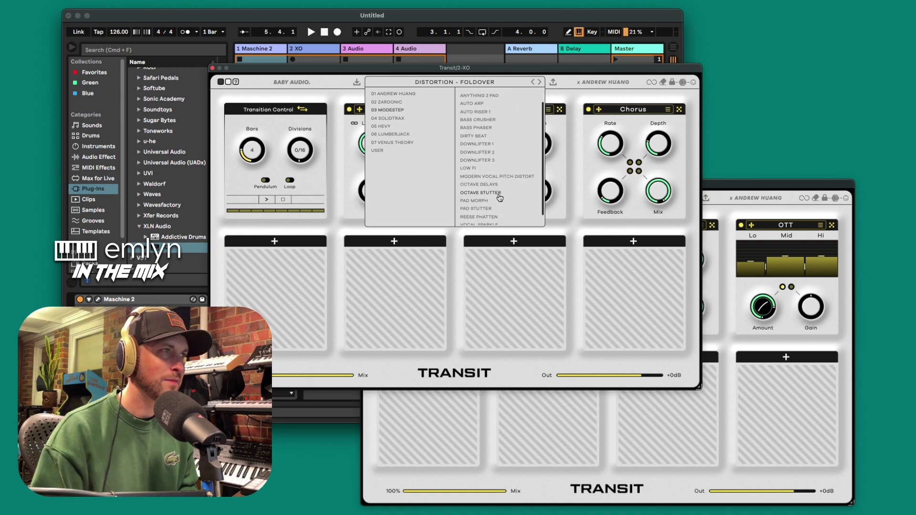
click(480, 192)
Load TRANSITION - SWEEP UP & OUT on the Maschine 2 Transit
click(724, 189)
drag(724, 188, 602, 108)
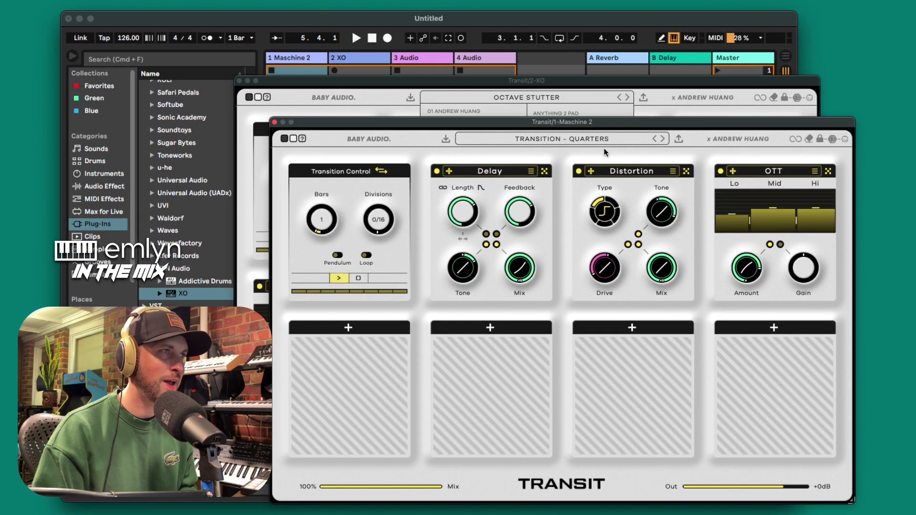
click(542, 141)
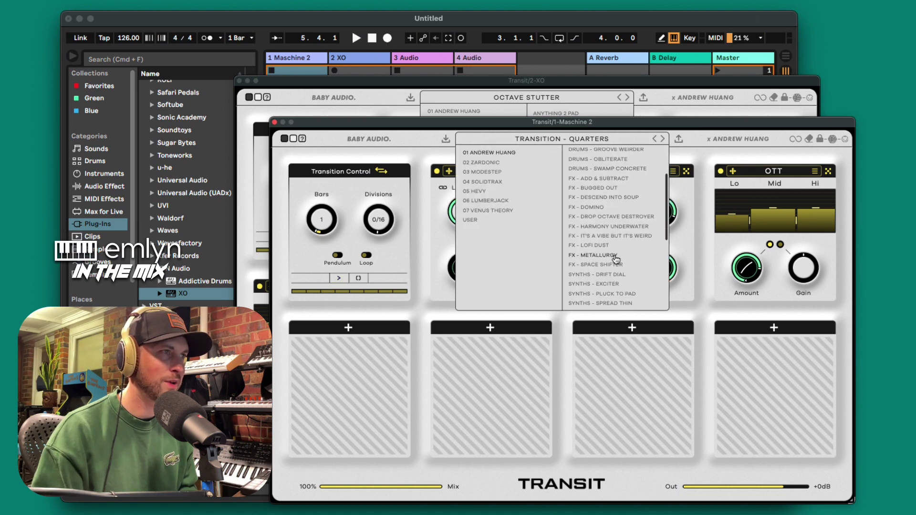
scroll(615, 248, down, 10)
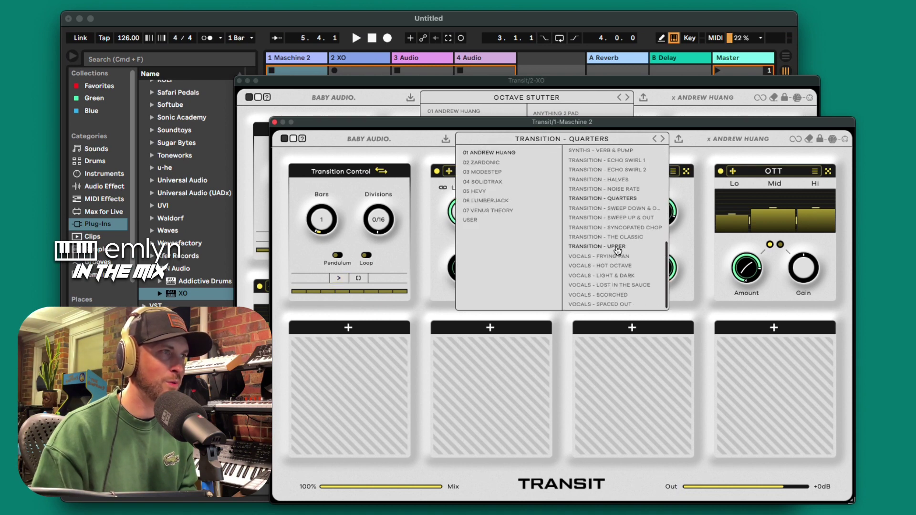
click(611, 218)
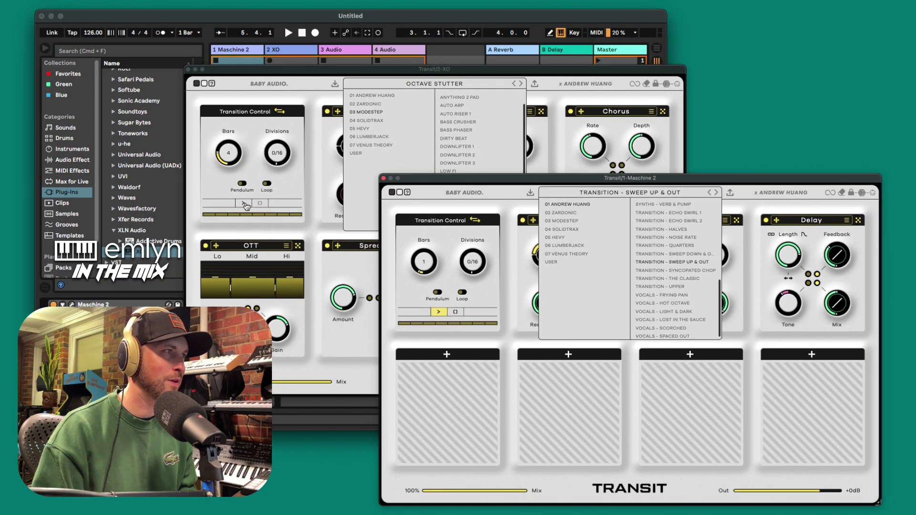
Arm the XO transition, move its window to the top, and set Maschine 2's length to 4 bars
click(244, 204)
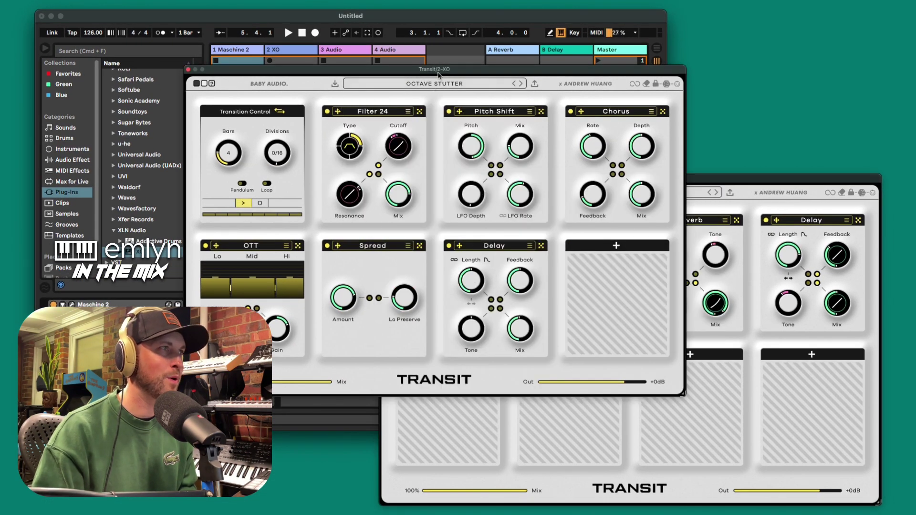
drag(342, 74, 291, 14)
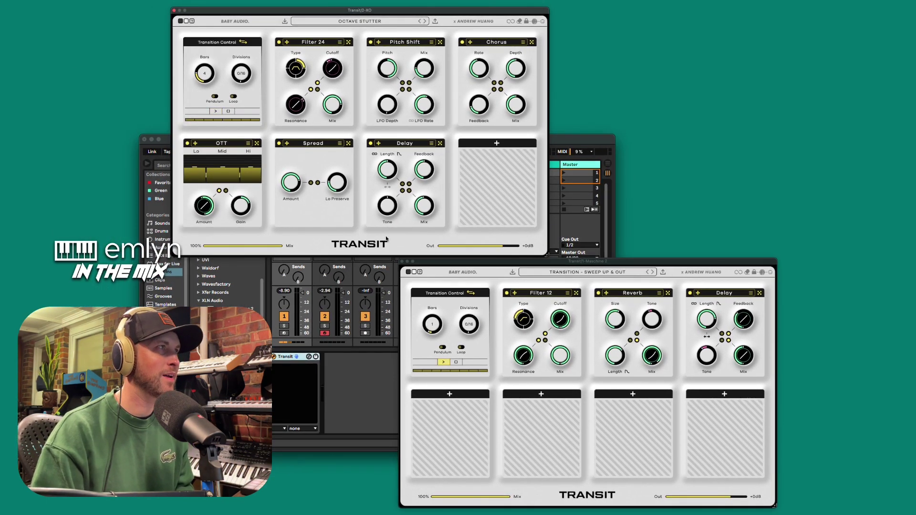
drag(430, 329, 431, 308)
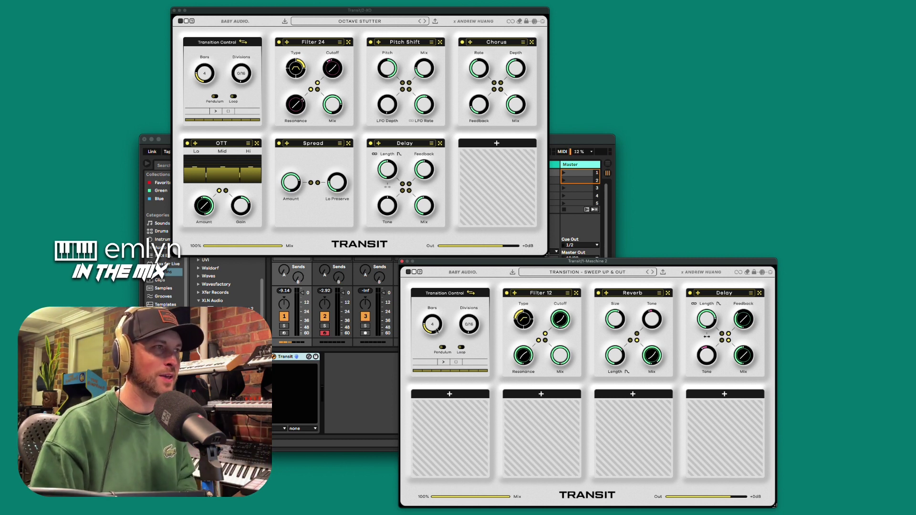
Step the lower Transit to Syncopated Chop and the upper to Pad Morph, then fire both transitions
click(653, 273)
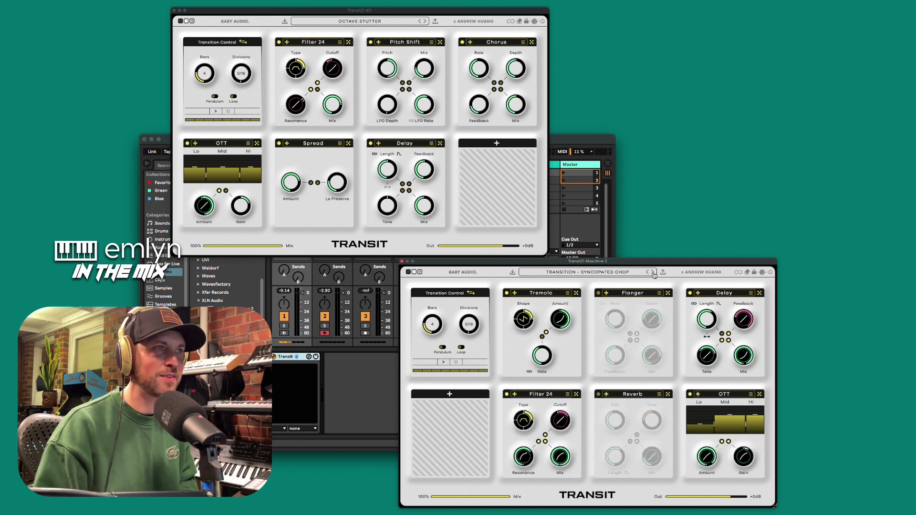
click(423, 21)
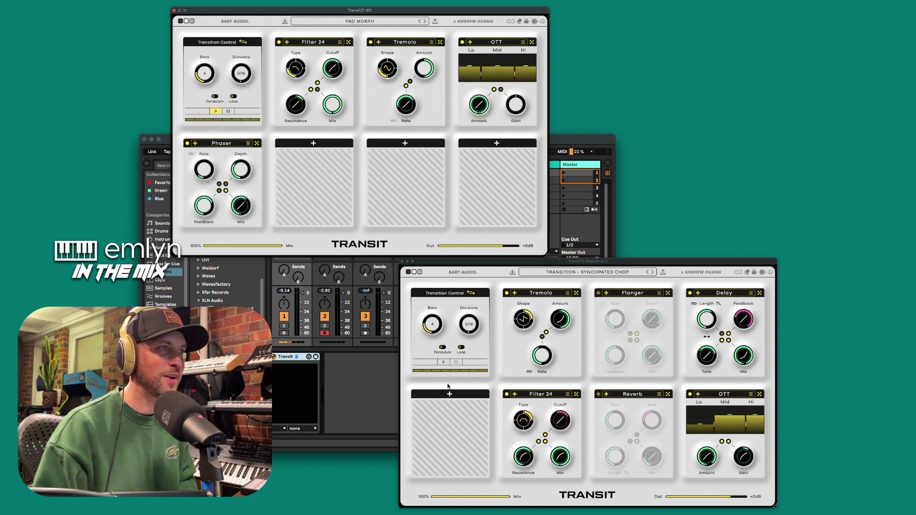
click(443, 362)
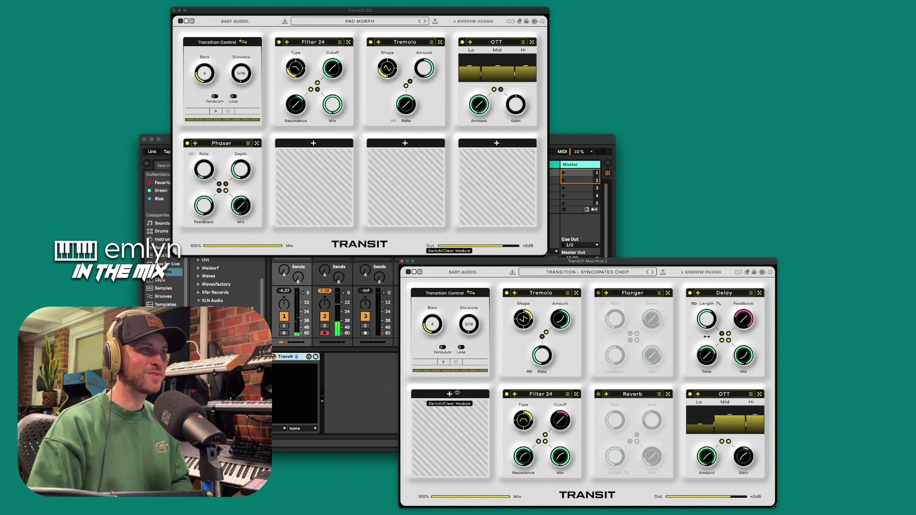
click(444, 363)
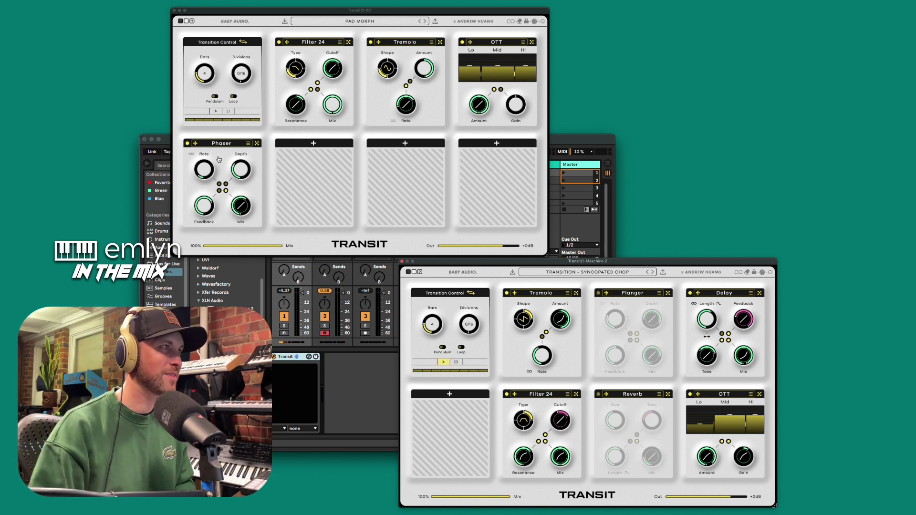
click(215, 111)
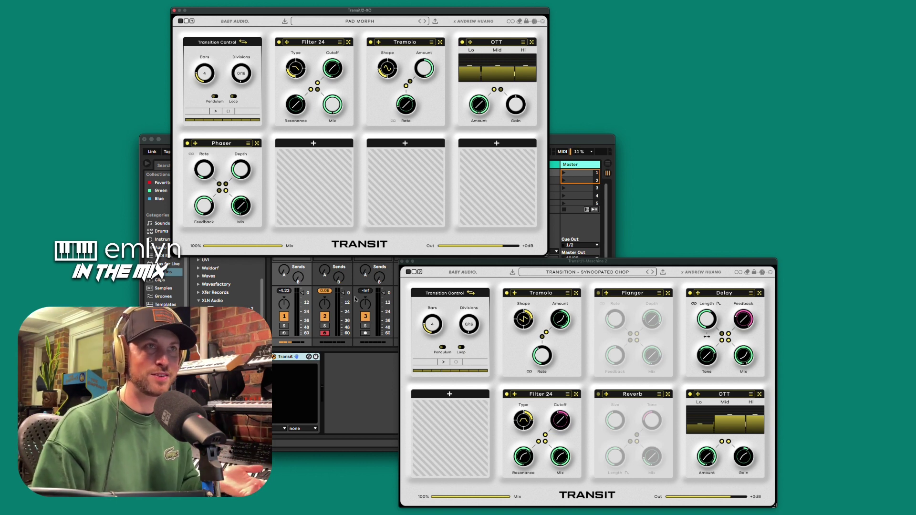
Load The Classic on the lower Transit and Pad Stutter on the upper, then fire both transitions
click(652, 273)
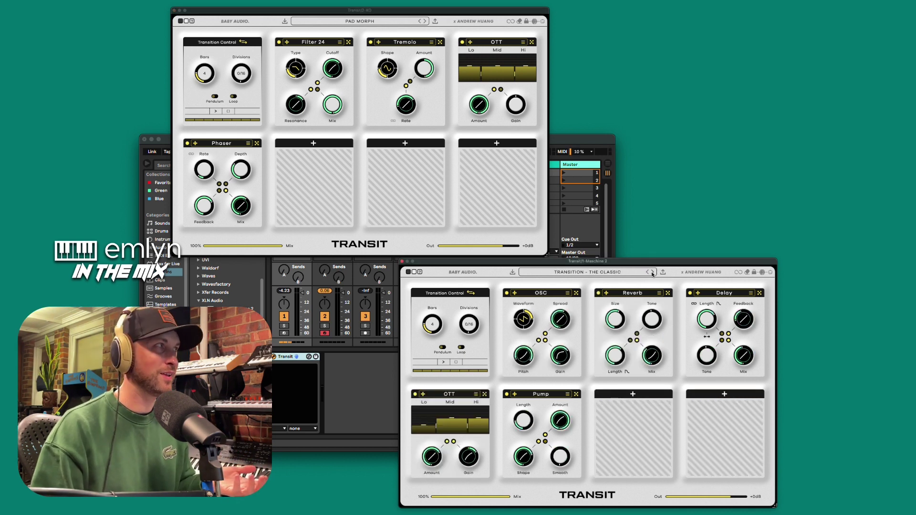
click(424, 21)
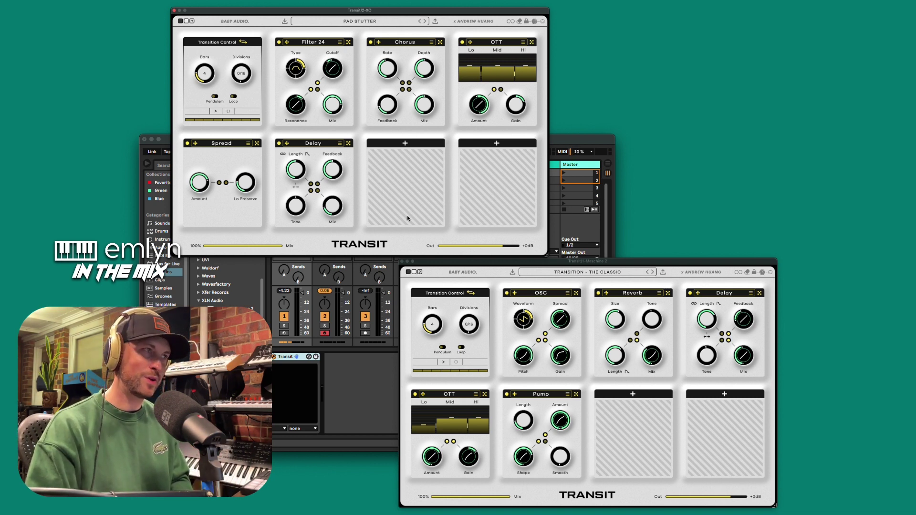
click(216, 111)
click(443, 362)
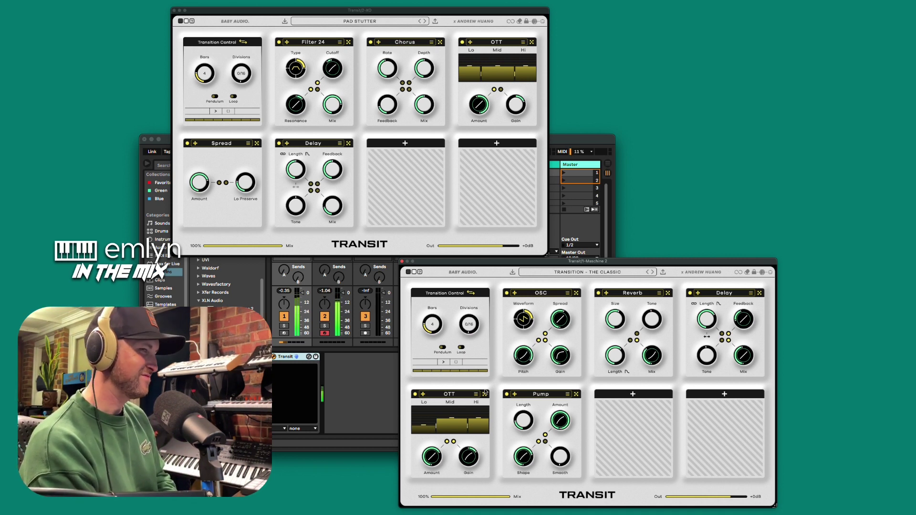
Fire, stop and restart transitions on both Transits, then drag the upper Transit window right
click(443, 362)
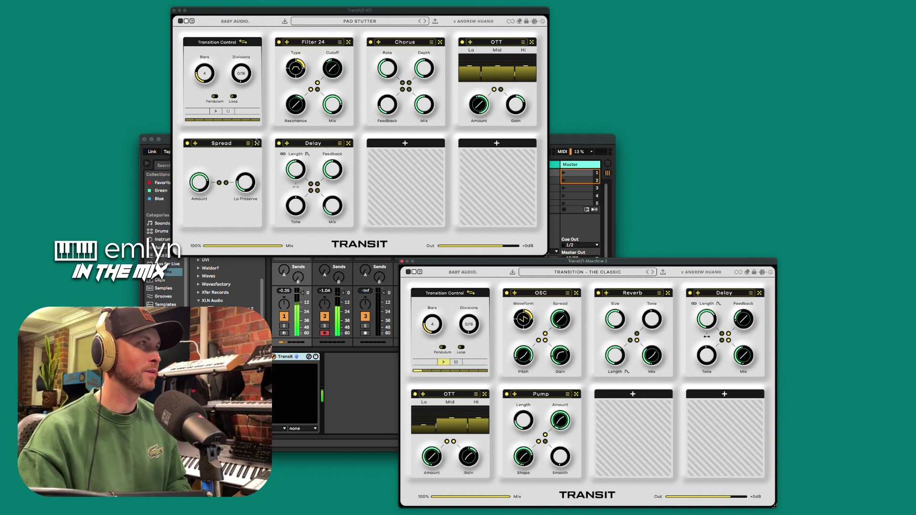
click(216, 112)
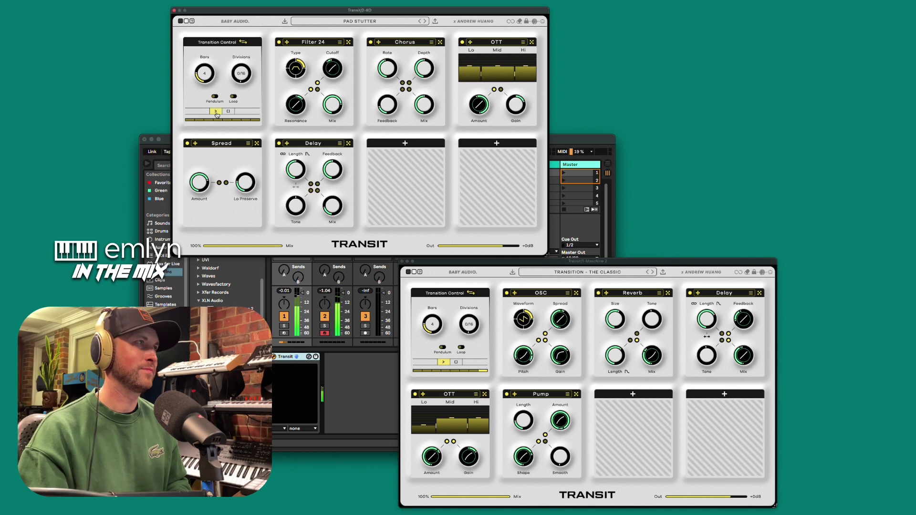
click(443, 363)
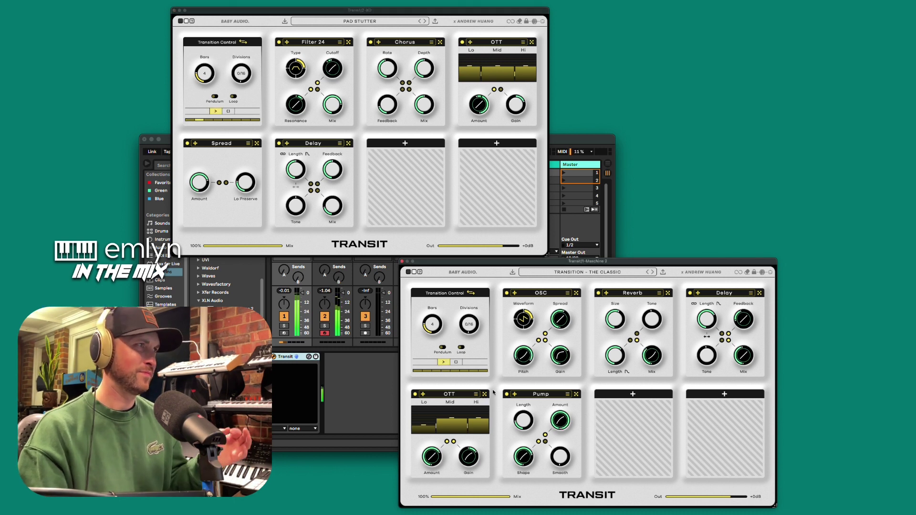
click(444, 362)
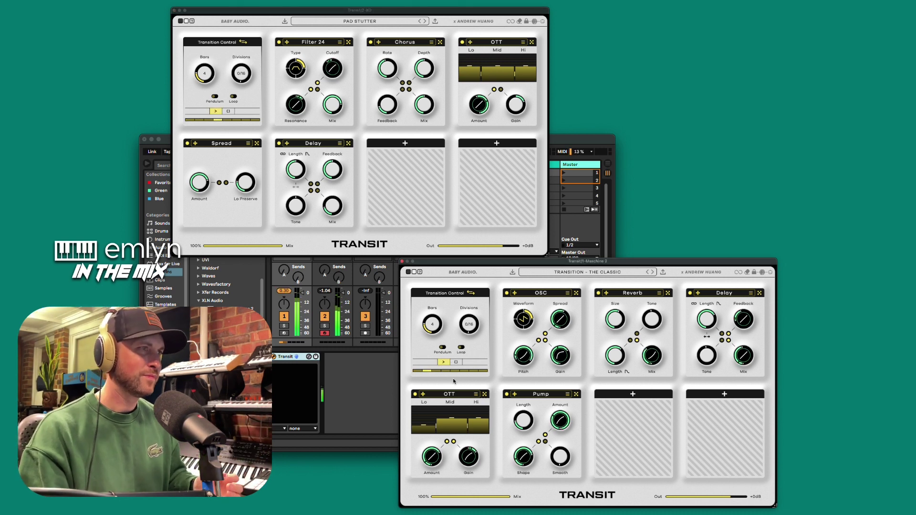
click(455, 364)
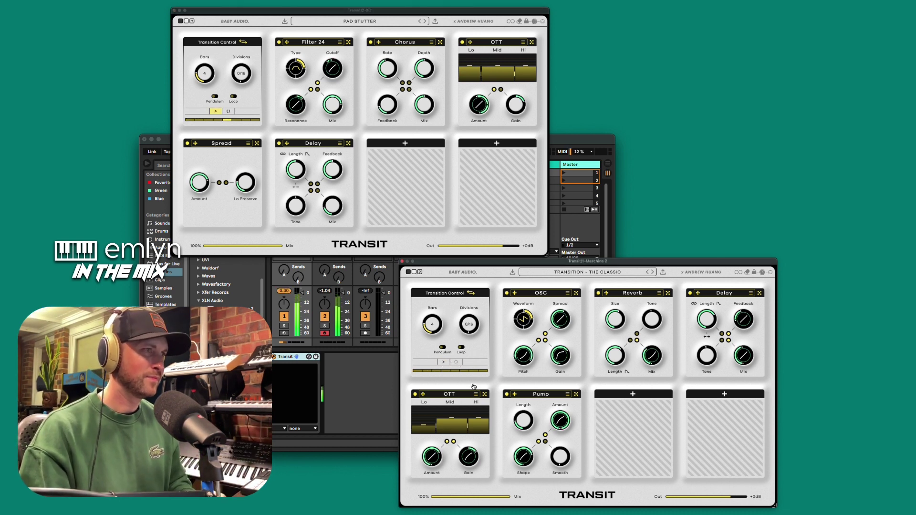
click(444, 363)
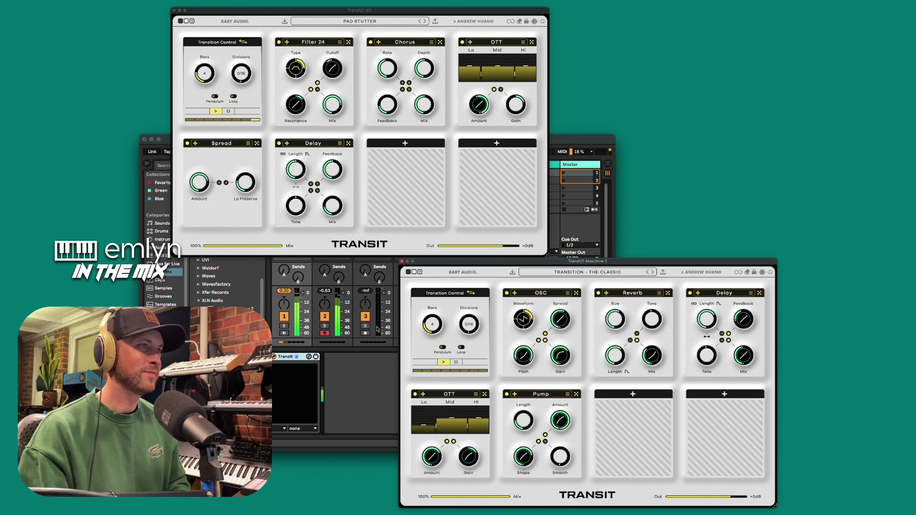
click(213, 111)
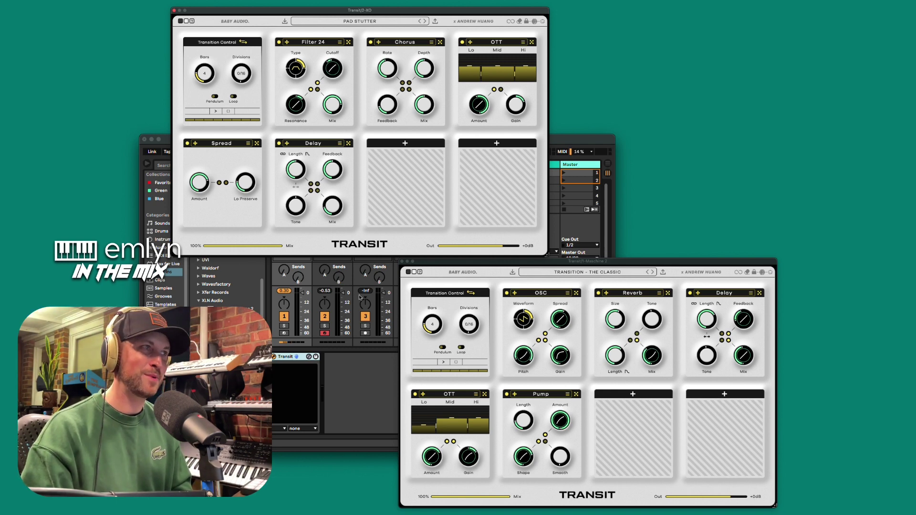
drag(423, 10, 652, 10)
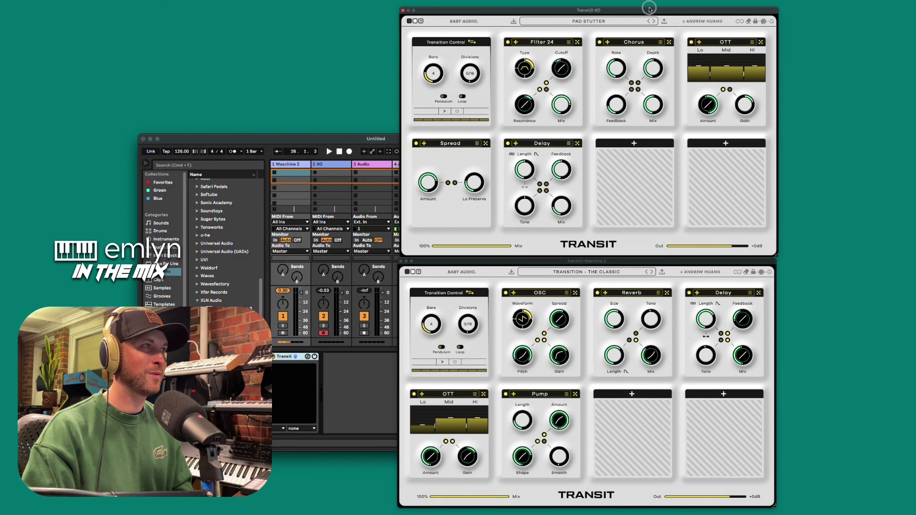
Stop the song, close the XO Transit window, and move the Maschine 2 Transit up-left
click(359, 137)
click(338, 152)
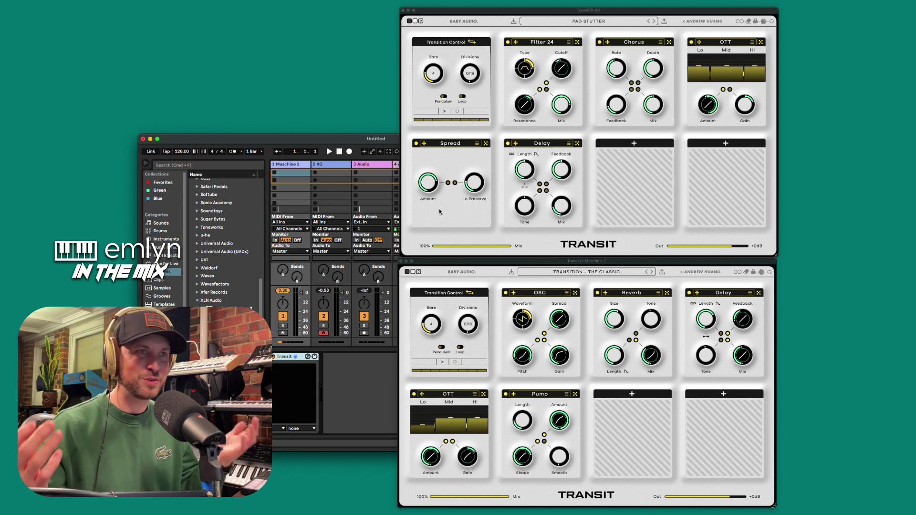
click(403, 10)
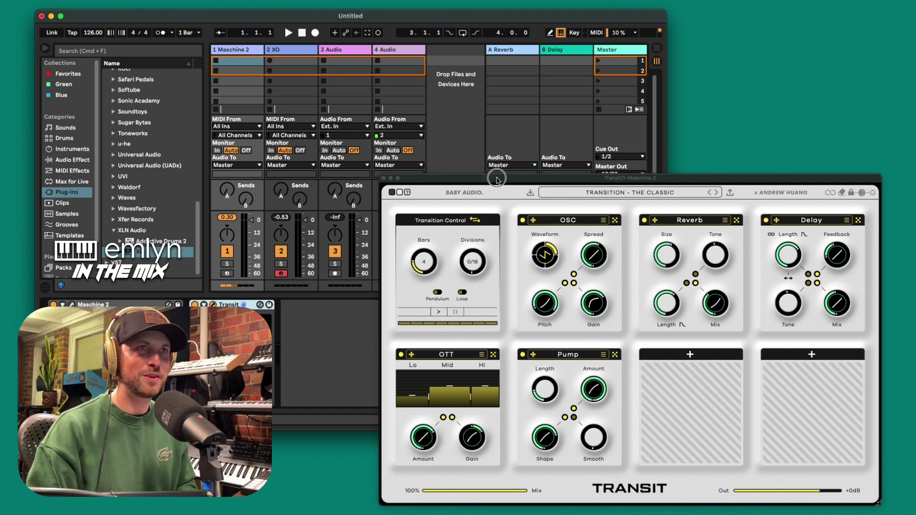
drag(496, 180, 393, 47)
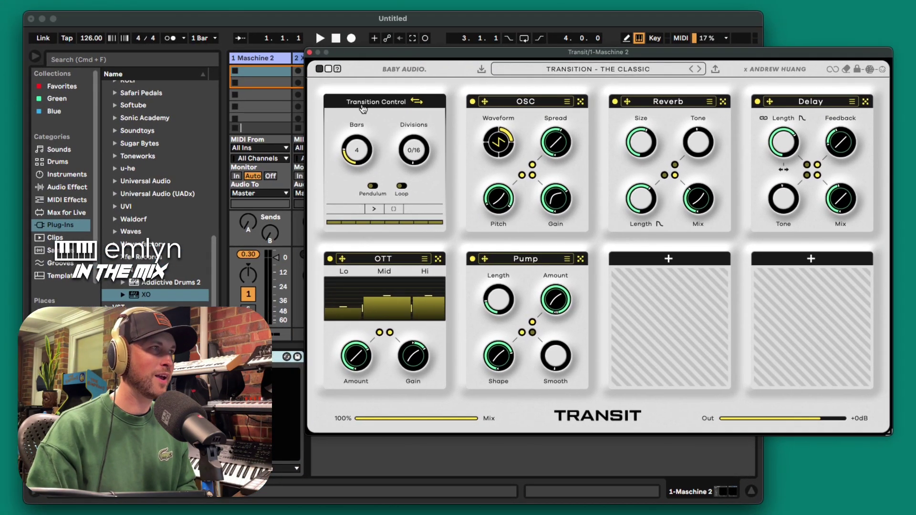
Turn on Transit's Dark Color Scheme, leaving the empty module slot unchanged
click(328, 69)
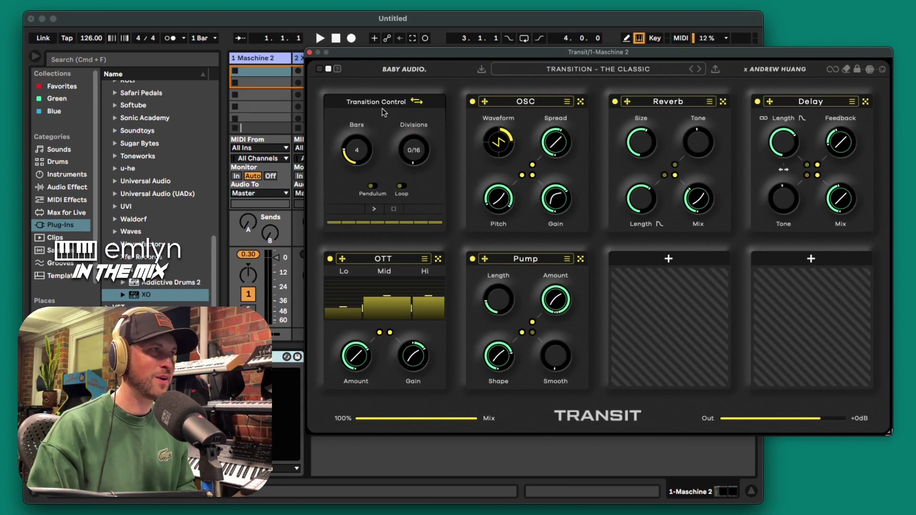
click(667, 260)
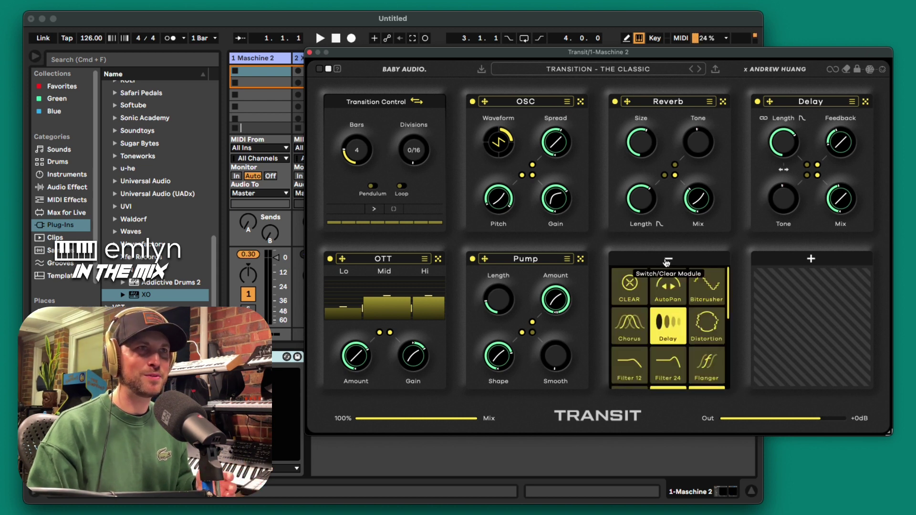
click(667, 260)
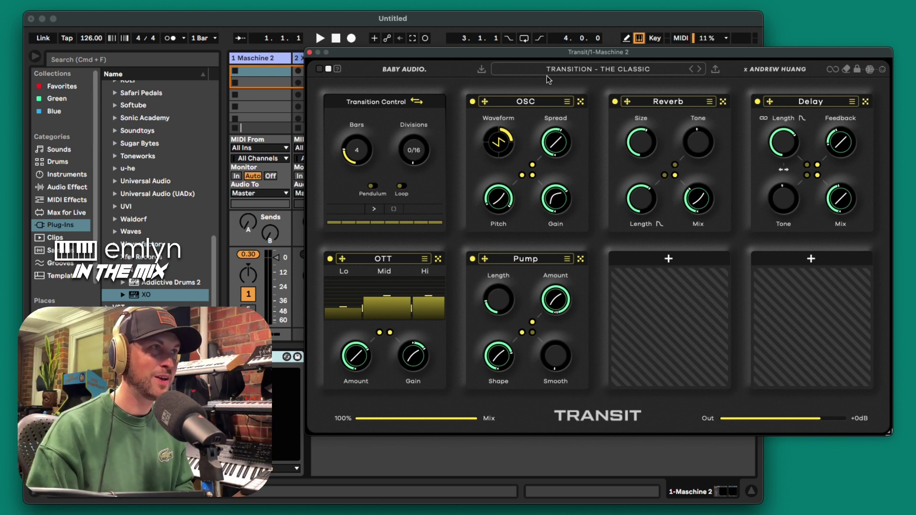
Load the Transition - Upper preset and audition it with the song playing, then stop
click(699, 69)
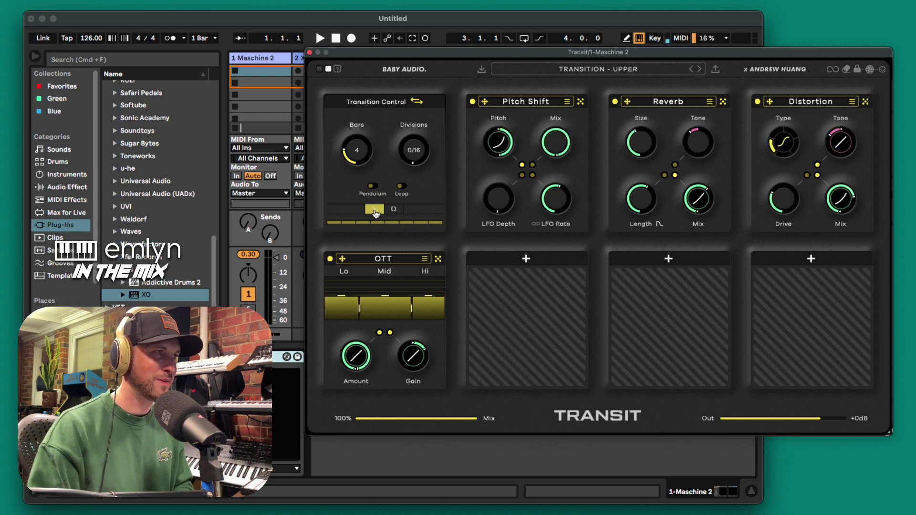
key(space)
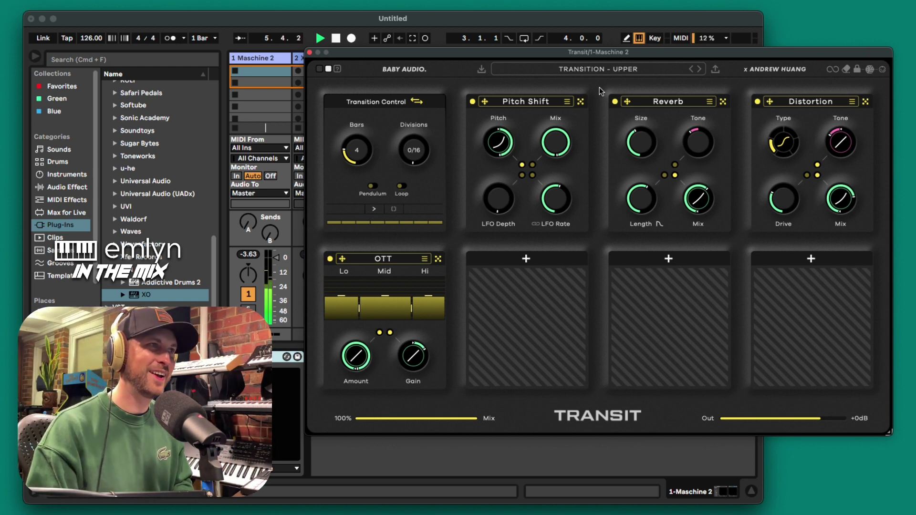
key(space)
Load Vocals - Frying Pan, fire its transition during playback, then stop the song
click(699, 68)
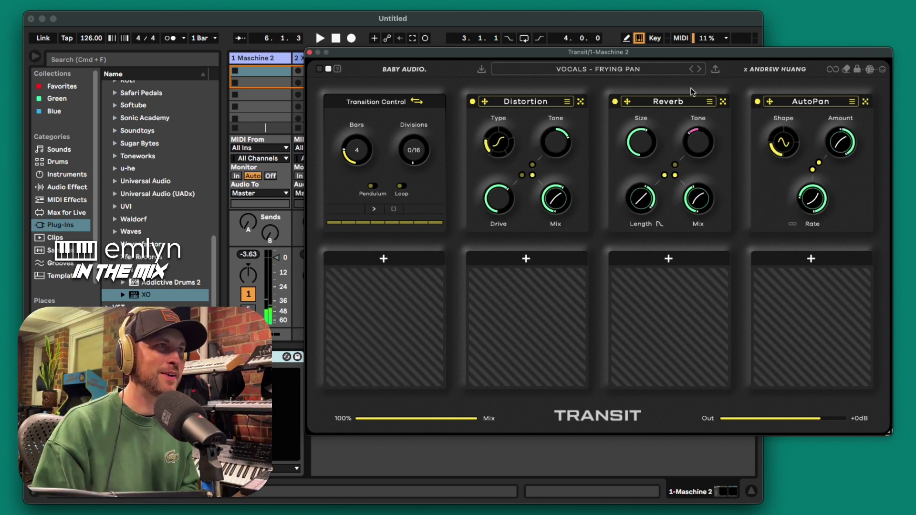
click(374, 209)
key(space)
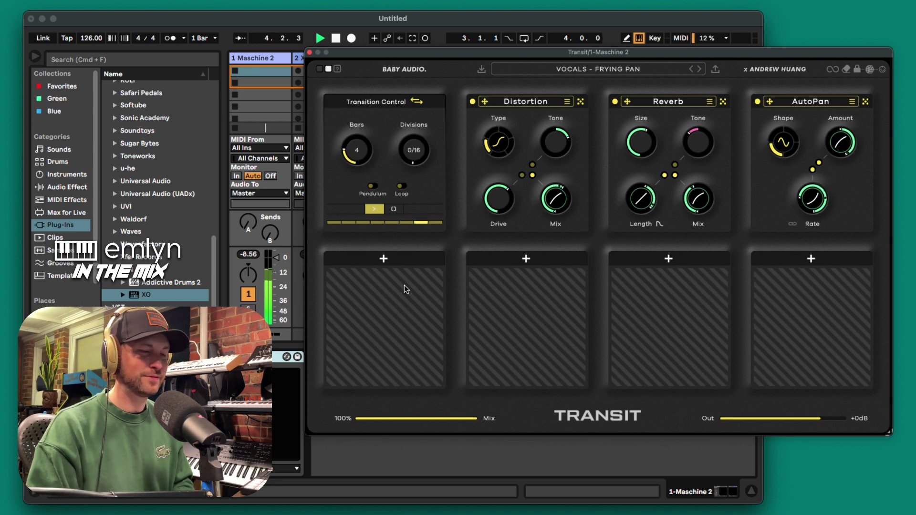
key(space)
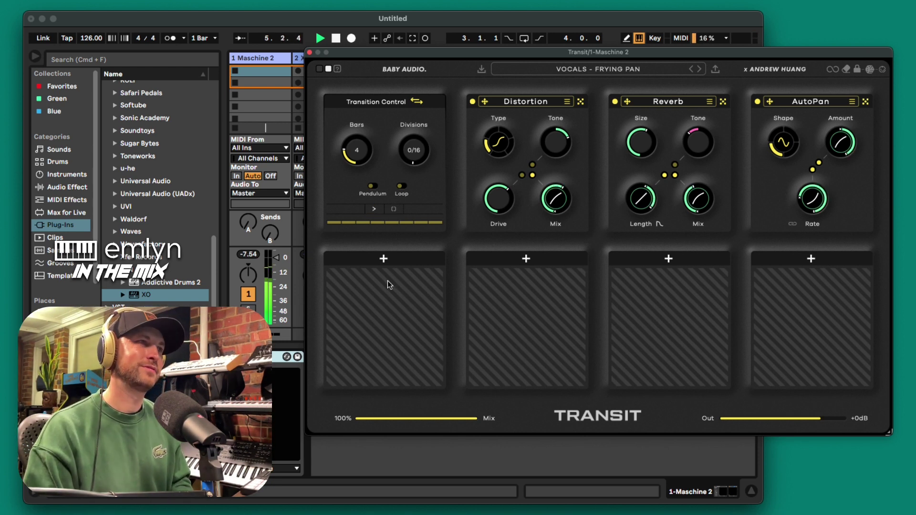